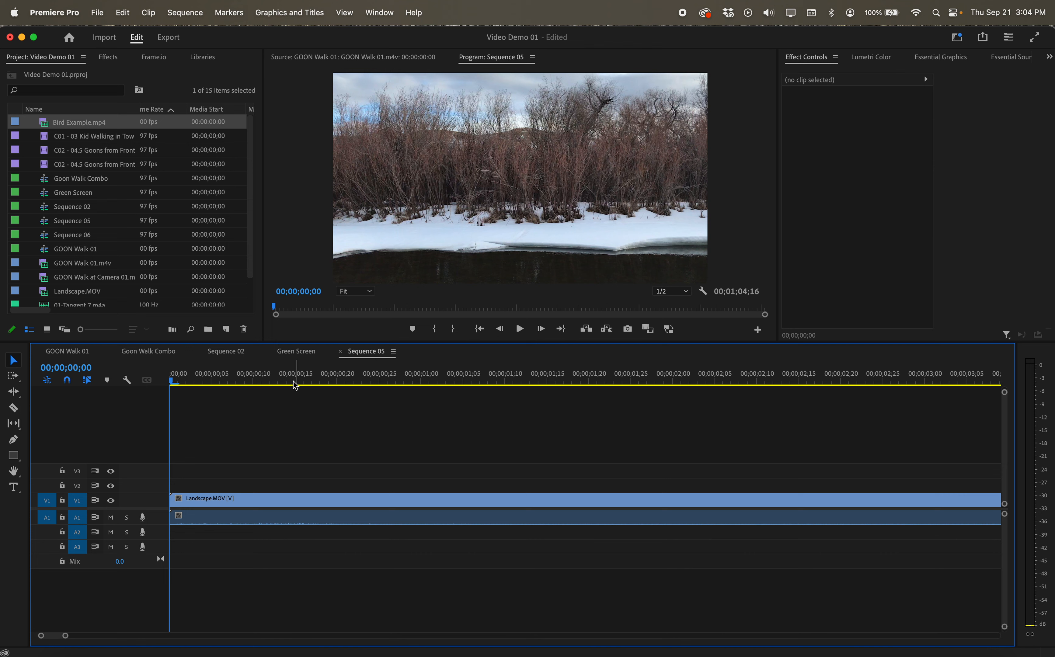
Open Bird Example.mp4 in the source monitor to view the bird animation, and return to the Sequence 05 timeline
{"action": "left_click_drag", "start_coordinate": [171, 381], "coordinate": [203, 374]}
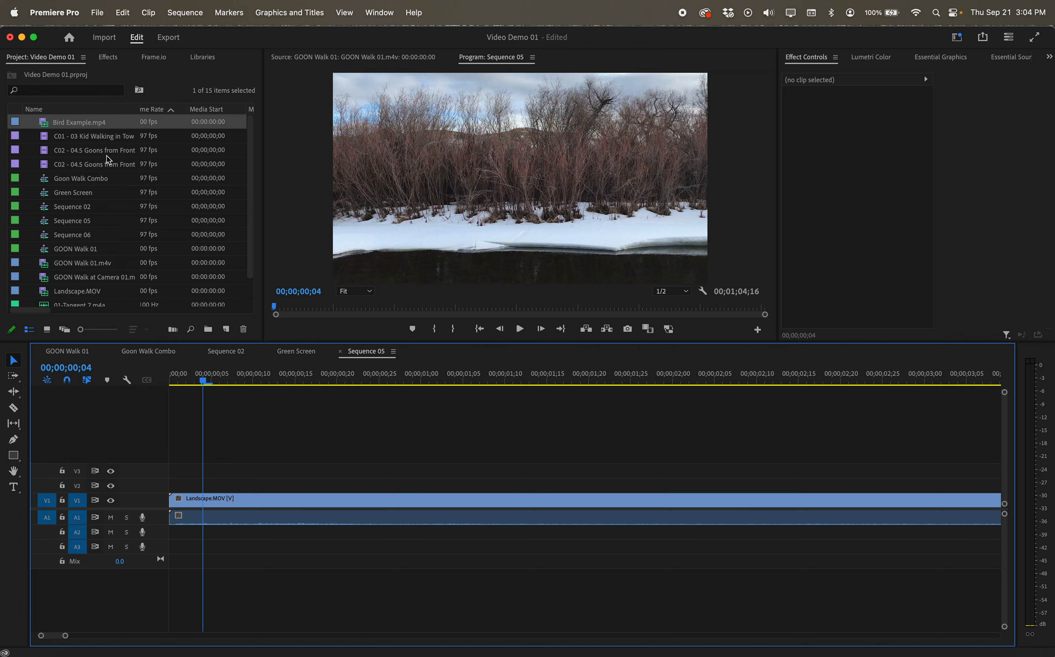
{"action": "left_click", "coordinate": [95, 122]}
{"action": "double_click", "coordinate": [43, 123]}
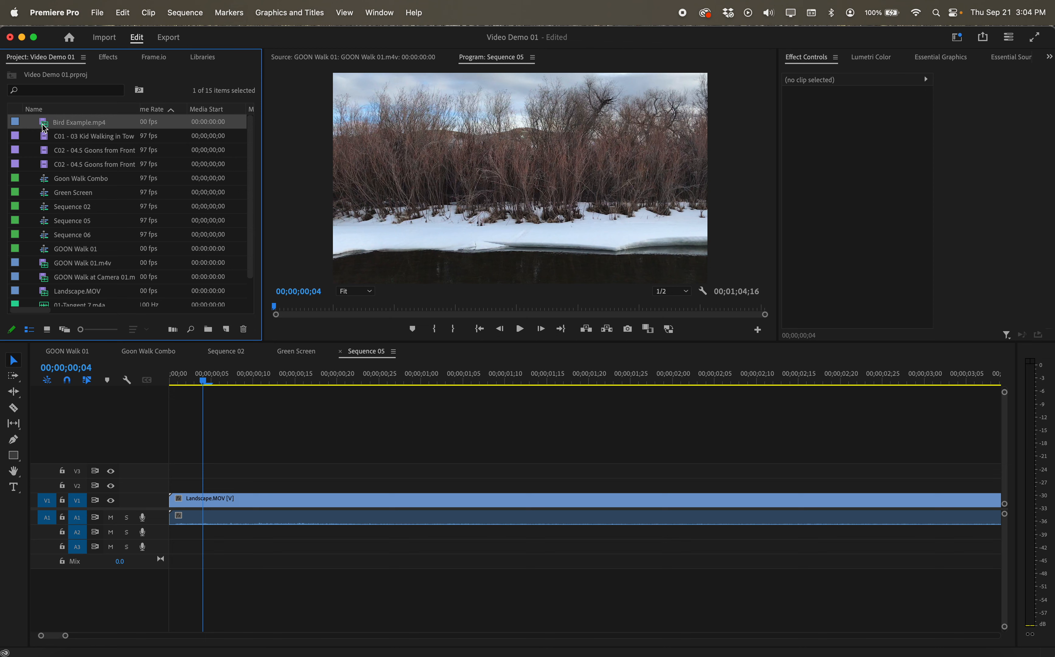
{"action": "left_click_drag", "start_coordinate": [273, 311], "coordinate": [248, 263]}
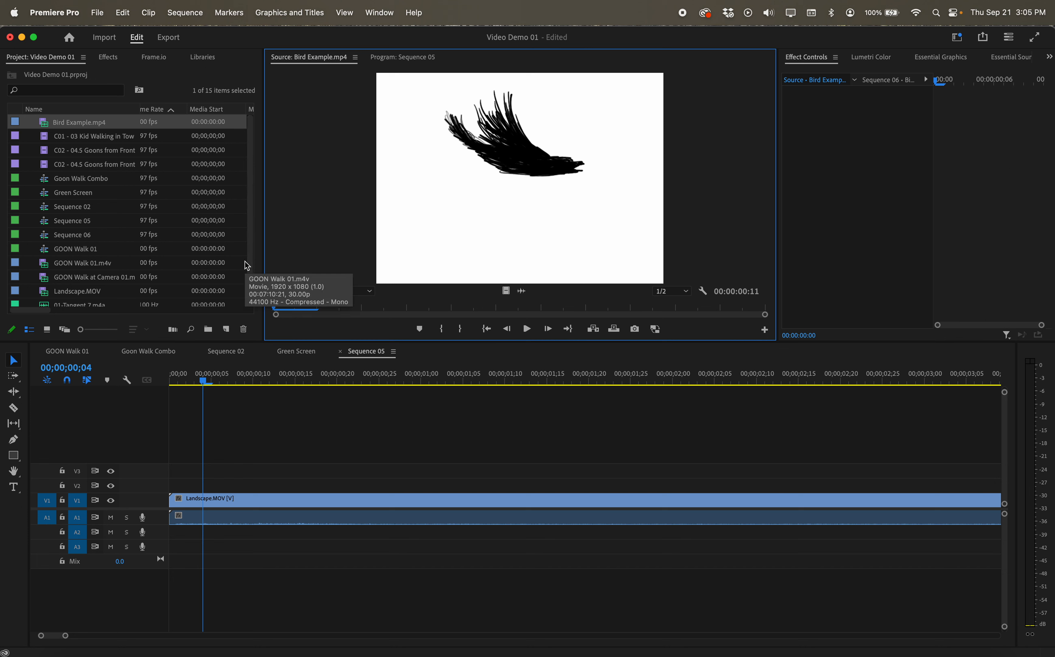
{"action": "left_click", "coordinate": [365, 357]}
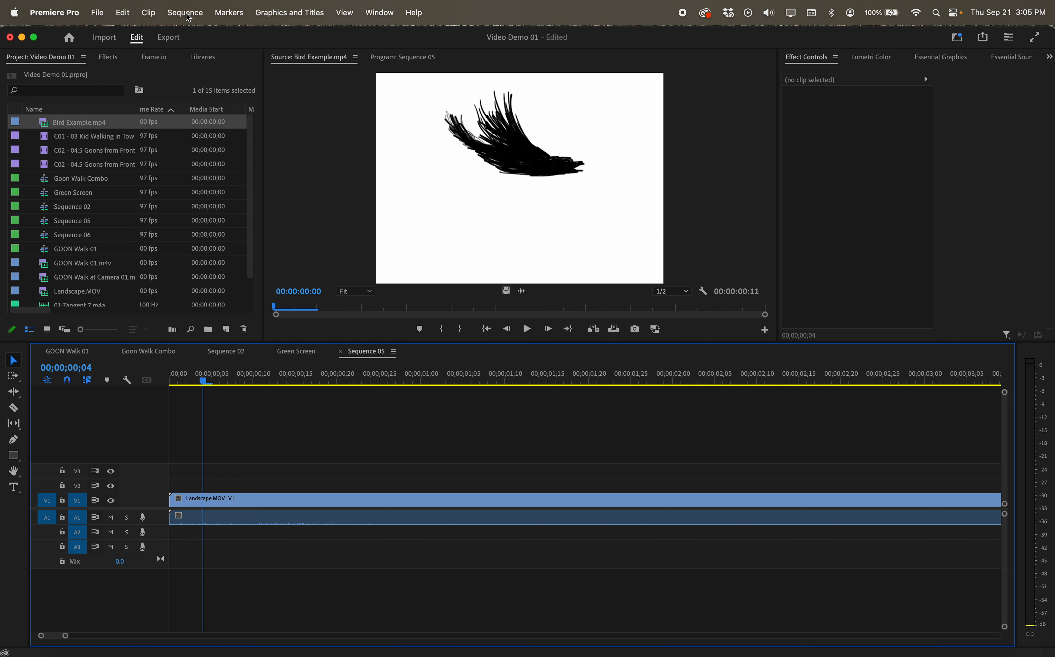
Place Bird Example.mp4 on V2 above Landscape.MOV at the start of Sequence 05 and scrub through the overlay
{"action": "left_click", "coordinate": [91, 124]}
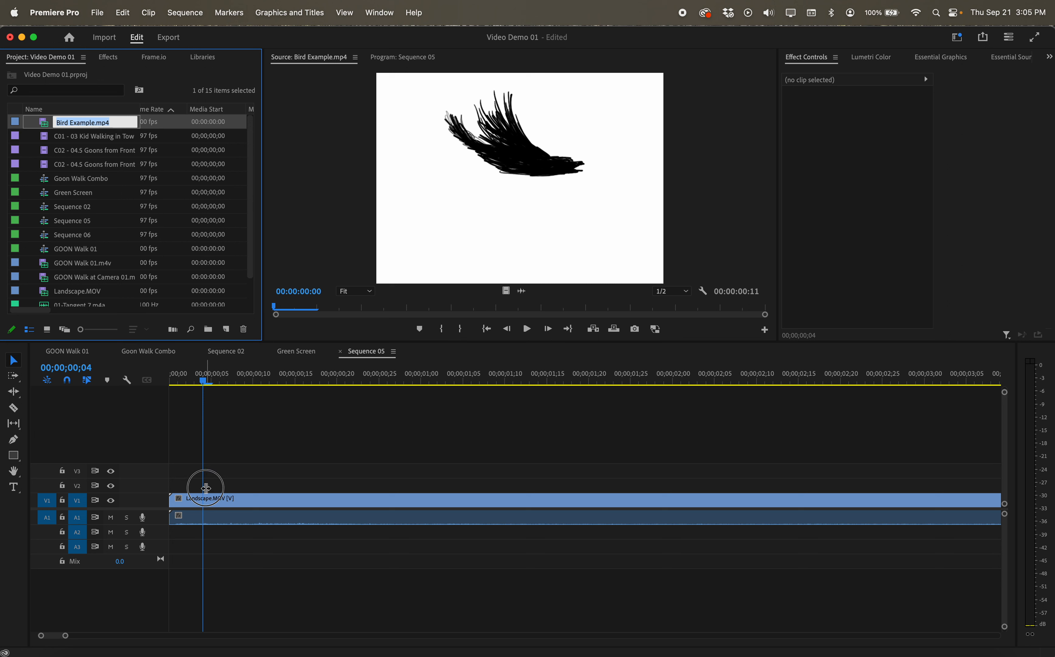
{"action": "left_click", "coordinate": [144, 124]}
{"action": "left_click_drag", "start_coordinate": [116, 122], "coordinate": [178, 487]}
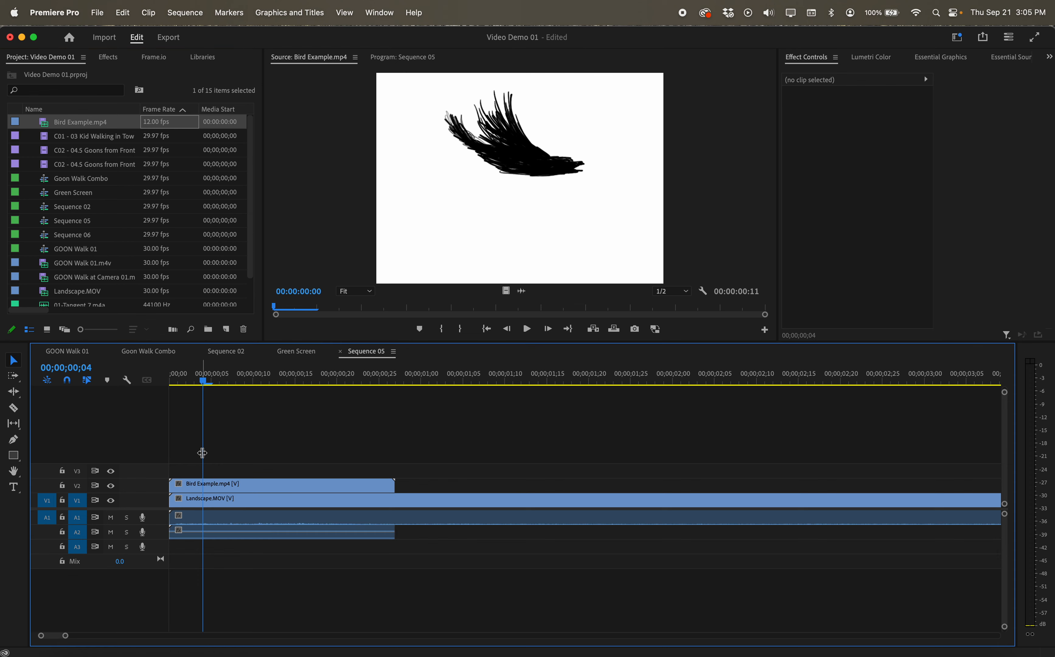
{"action": "left_click_drag", "start_coordinate": [203, 381], "coordinate": [274, 383]}
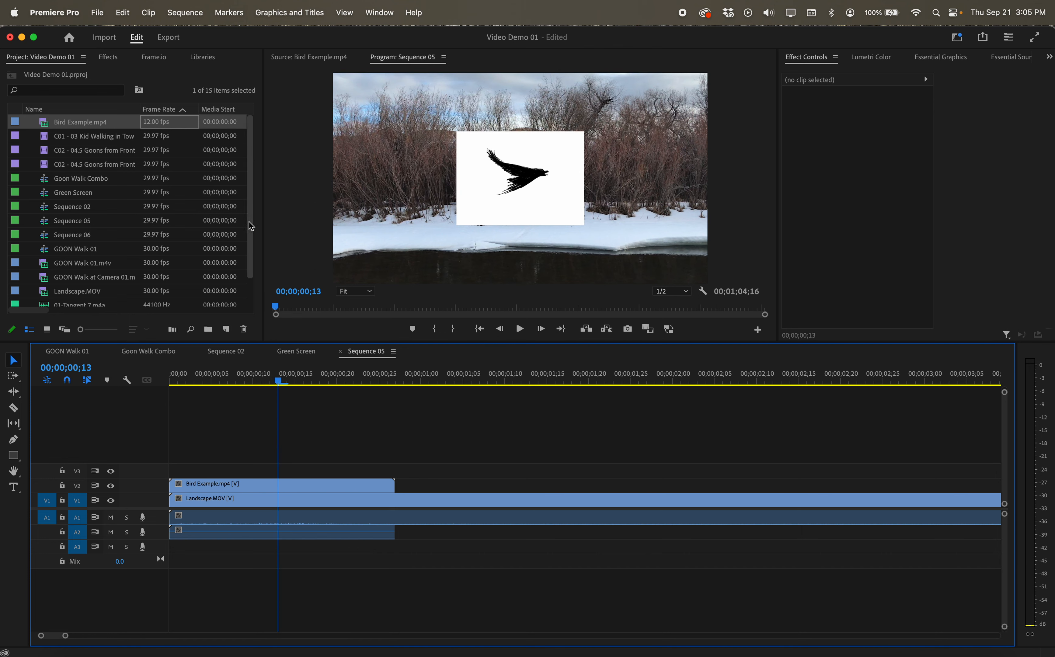
{"action": "mouse_move", "coordinate": [281, 383]}
{"action": "left_mouse_down"}
{"action": "mouse_move", "coordinate": [180, 383]}
{"action": "mouse_move", "coordinate": [405, 381]}
{"action": "mouse_move", "coordinate": [170, 380]}
{"action": "mouse_move", "coordinate": [277, 385]}
{"action": "left_mouse_up"}
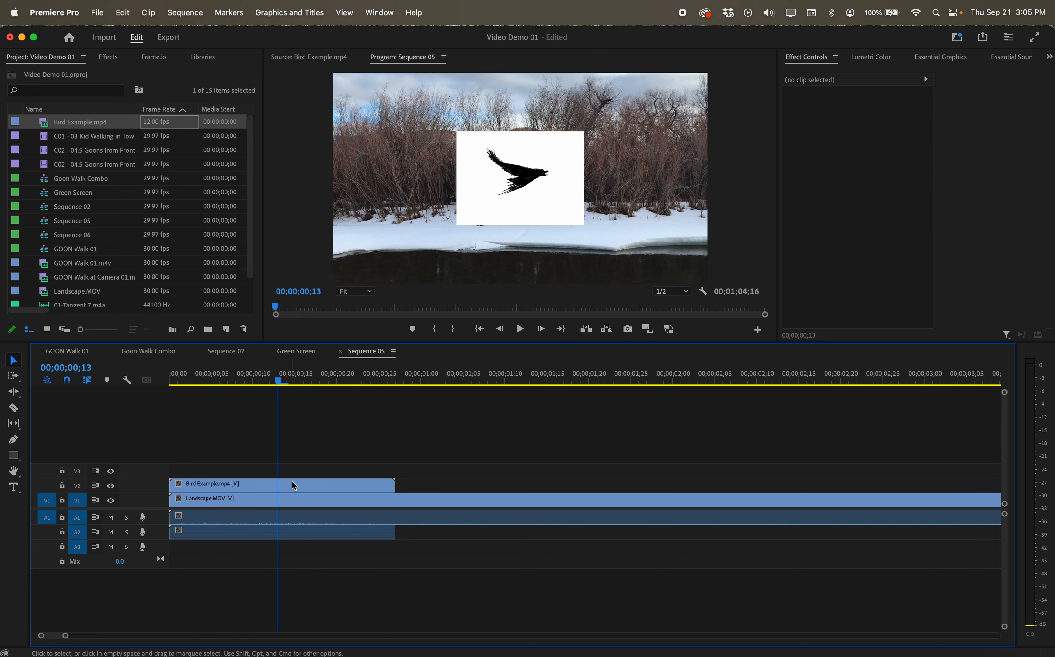
Delete the Bird Example.mp4 clip from V2 in Sequence 05
{"action": "left_click", "coordinate": [358, 489]}
{"action": "key", "text": "Delete"}
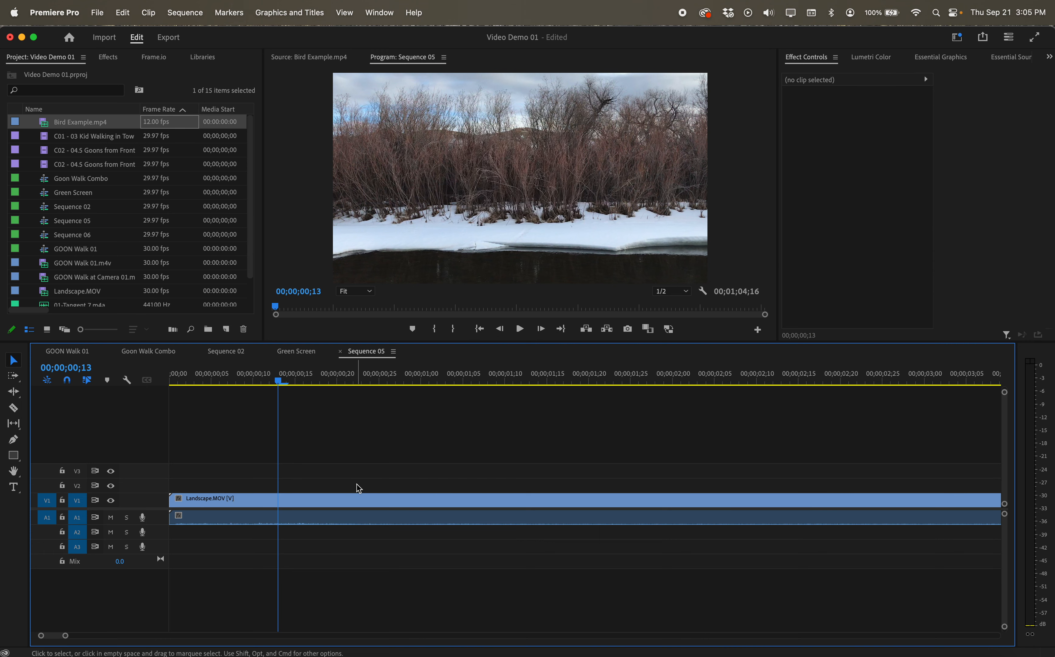
Create a new sequence from the Bird Example.mp4 clip and scrub through its wing-flap frames
{"action": "left_click", "coordinate": [195, 15]}
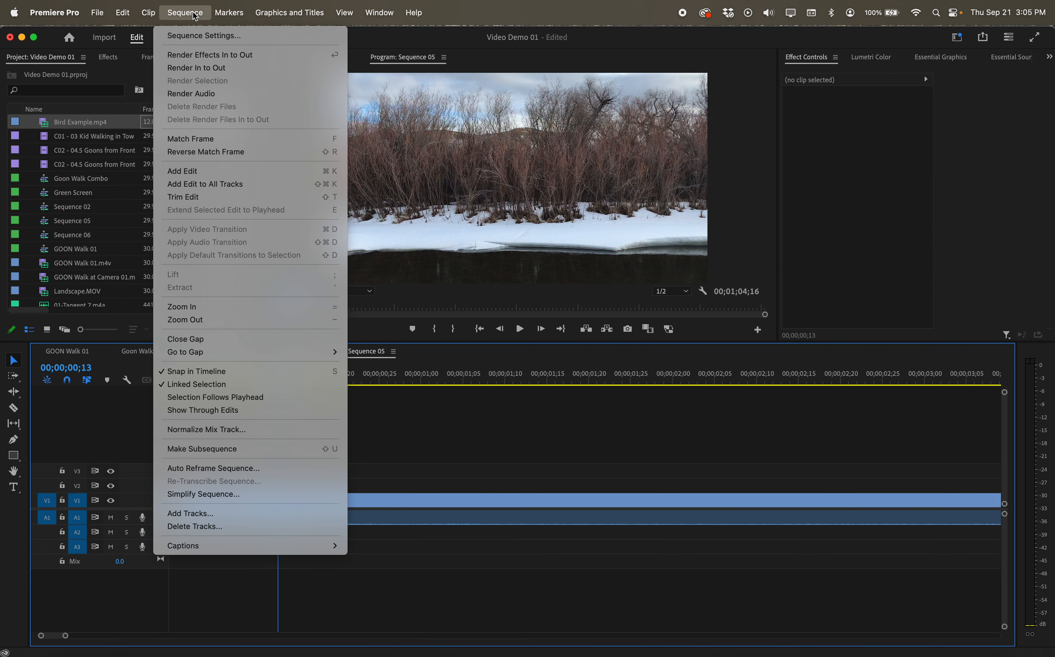
{"action": "left_click", "coordinate": [122, 78]}
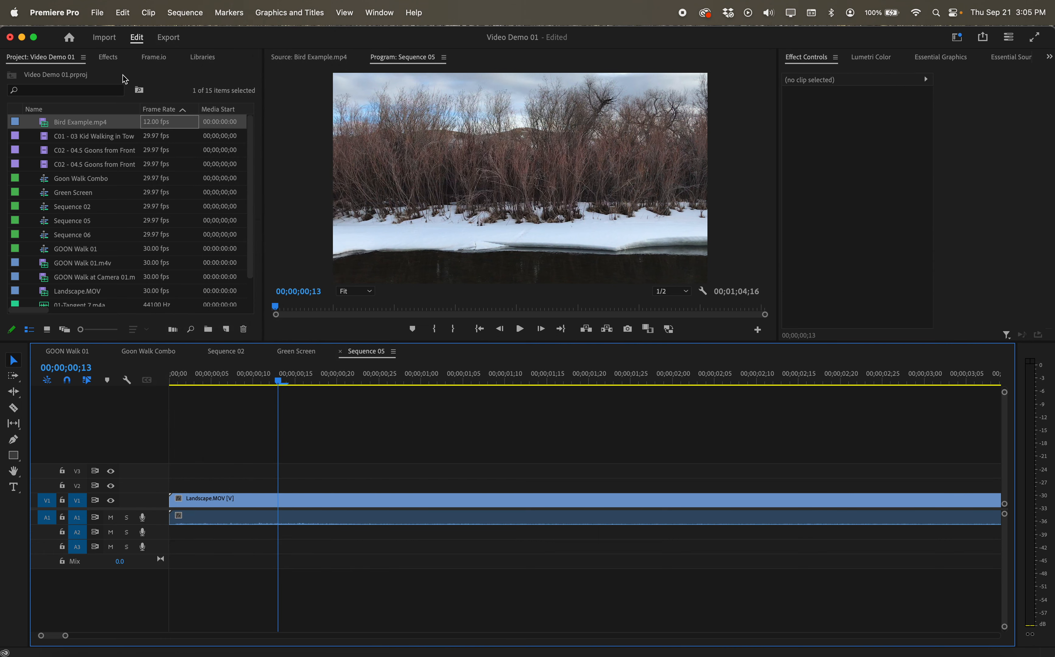
{"action": "right_click", "coordinate": [103, 128]}
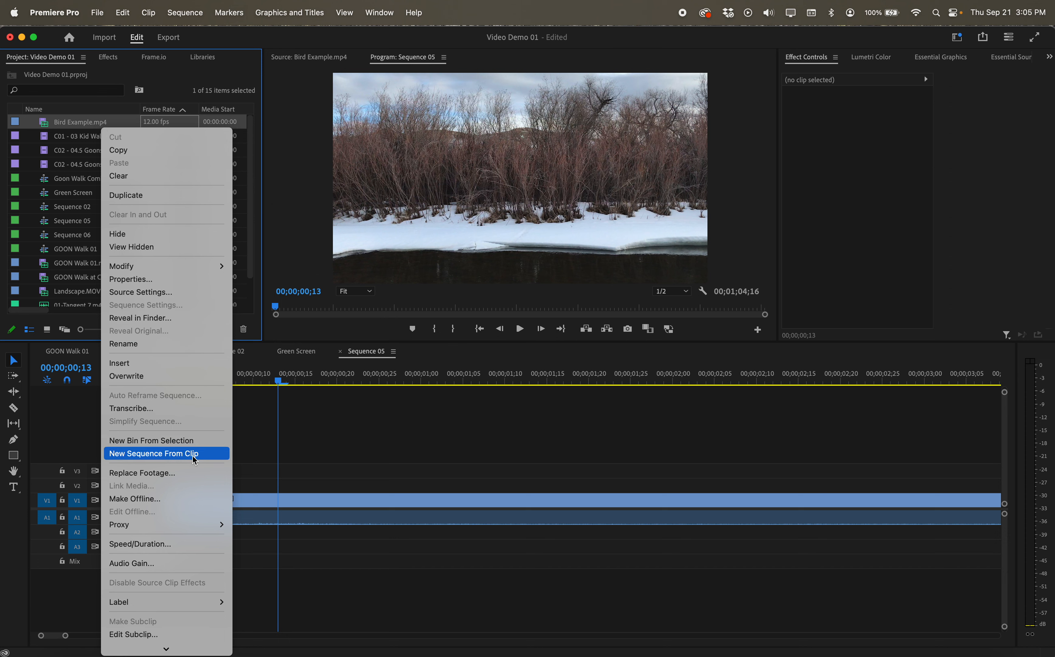
{"action": "left_click", "coordinate": [157, 455]}
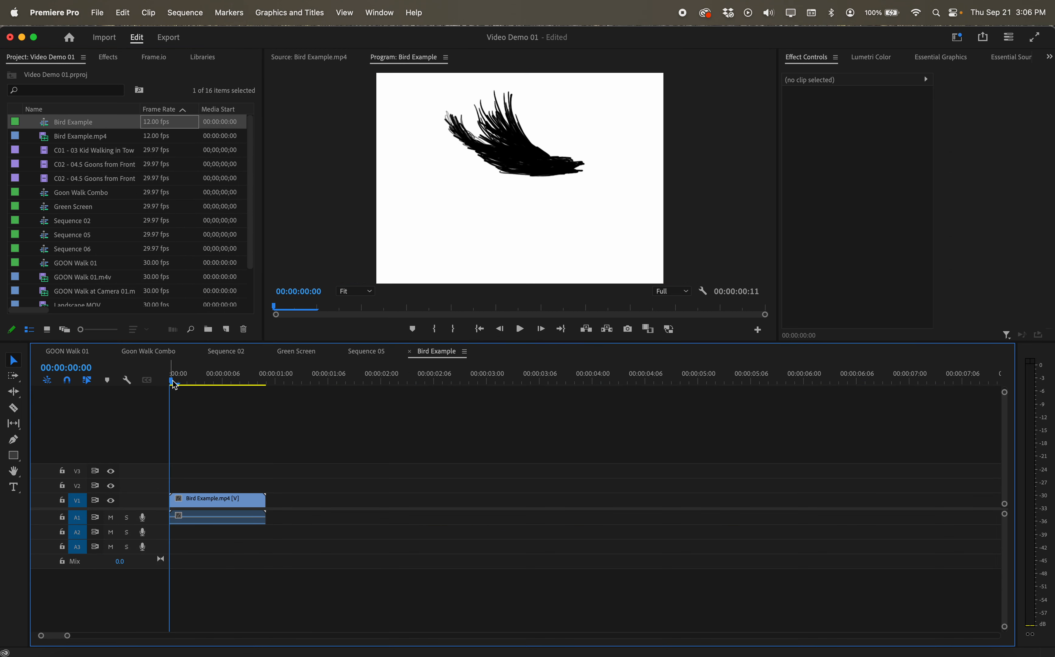
{"action": "left_click", "coordinate": [212, 382]}
{"action": "left_click_drag", "start_coordinate": [212, 384], "coordinate": [257, 382]}
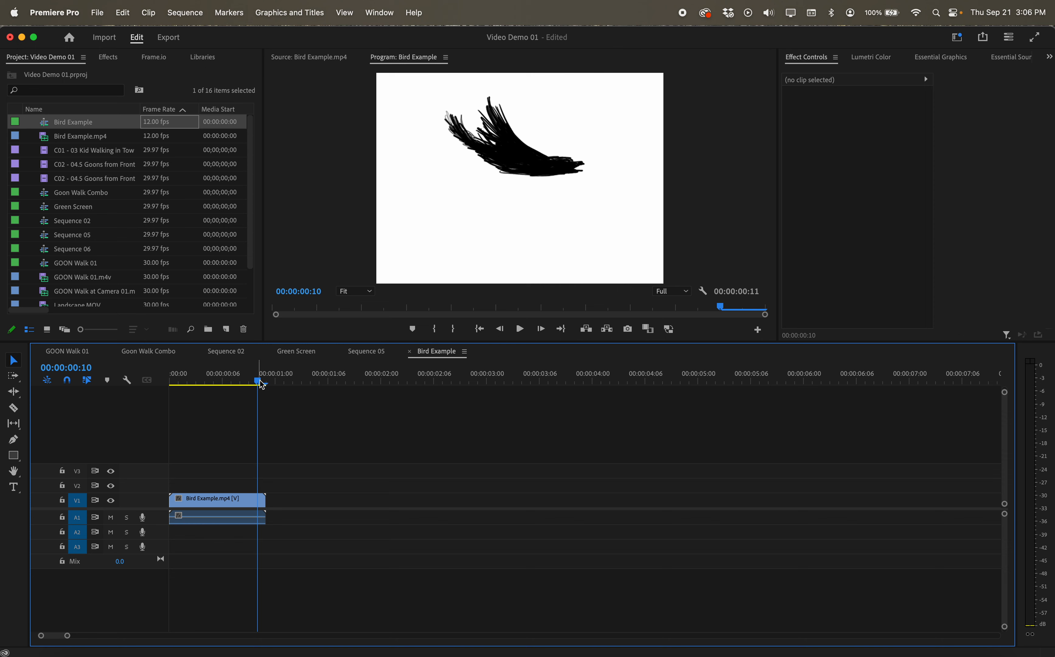
{"action": "left_click_drag", "start_coordinate": [259, 381], "coordinate": [222, 381]}
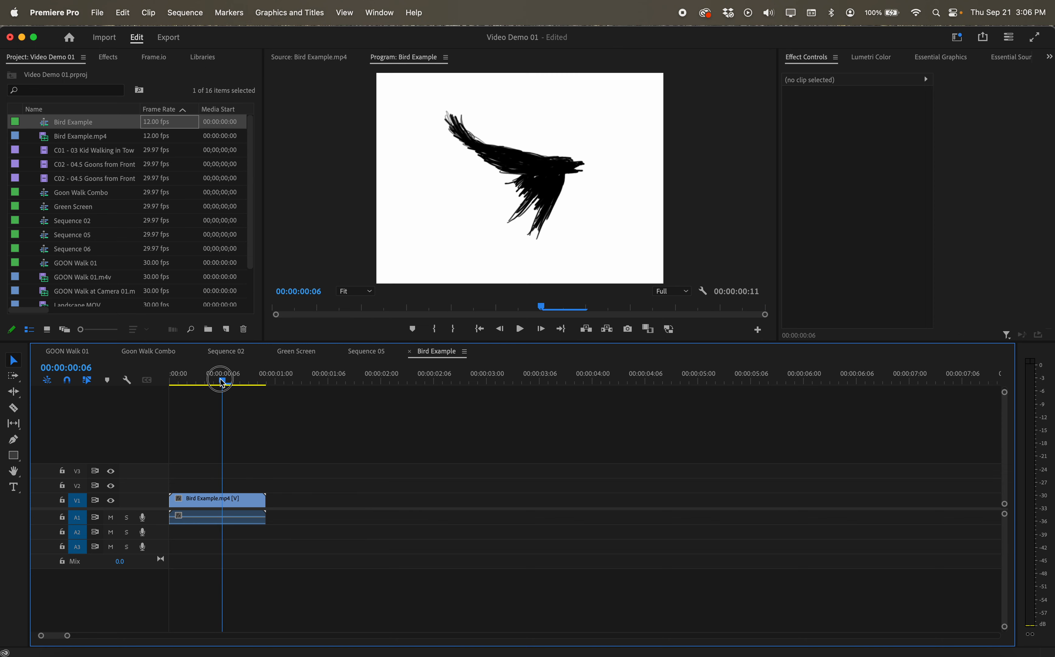
Copy the Bird Example.mp4 clip, paste it directly after the original at 00:00:00:11, and play across the join
{"action": "left_click", "coordinate": [243, 504]}
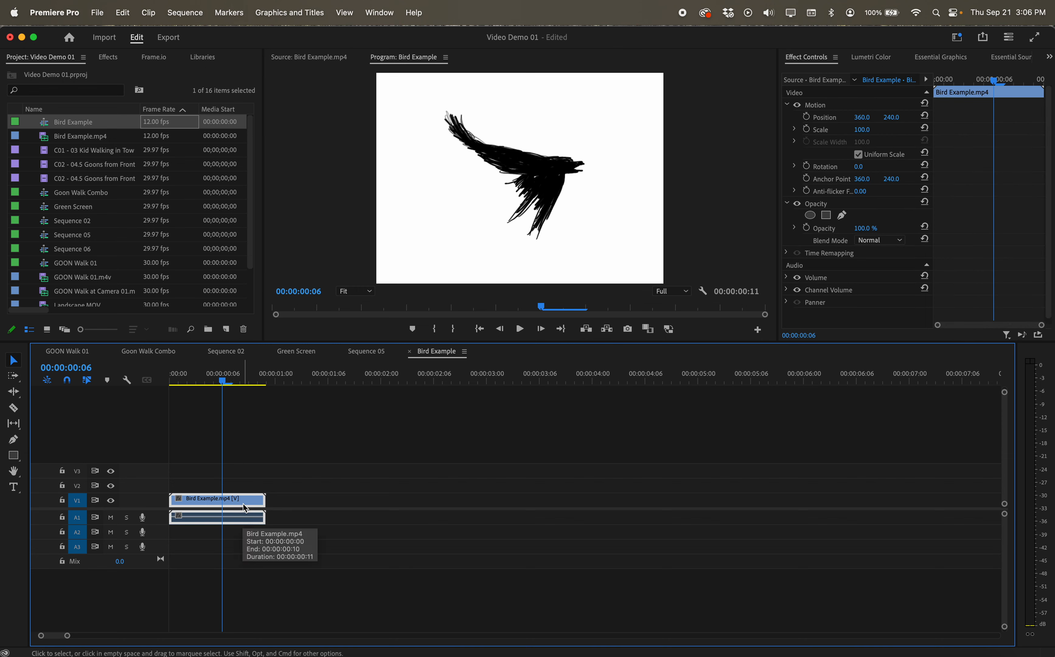
{"action": "left_click", "coordinate": [249, 382]}
{"action": "left_click_drag", "start_coordinate": [248, 383], "coordinate": [267, 382]}
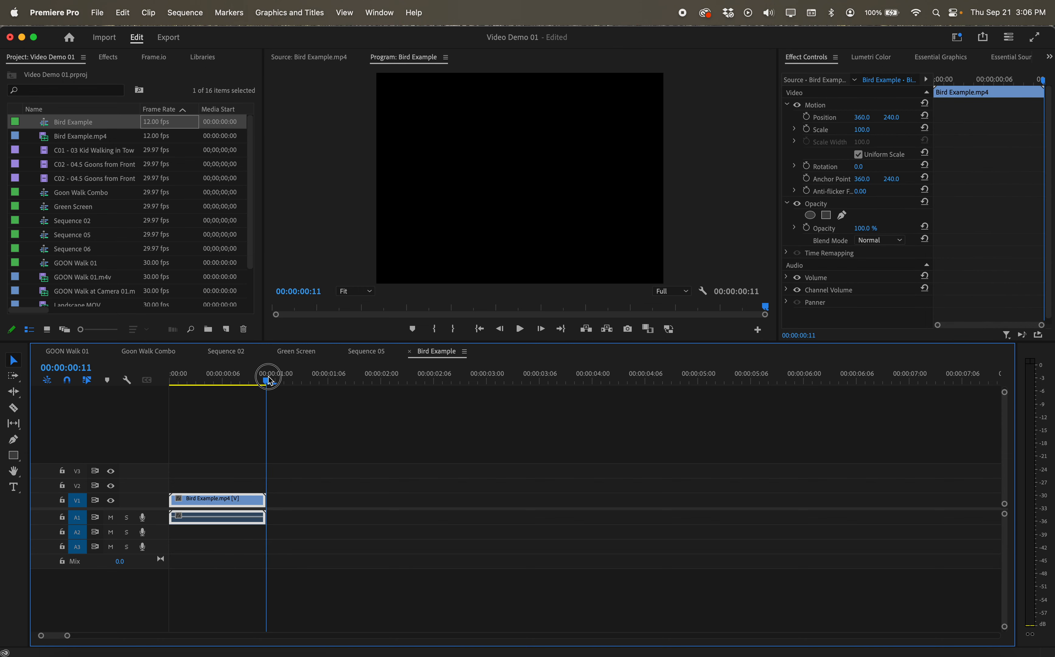
{"action": "key", "text": "super+v"}
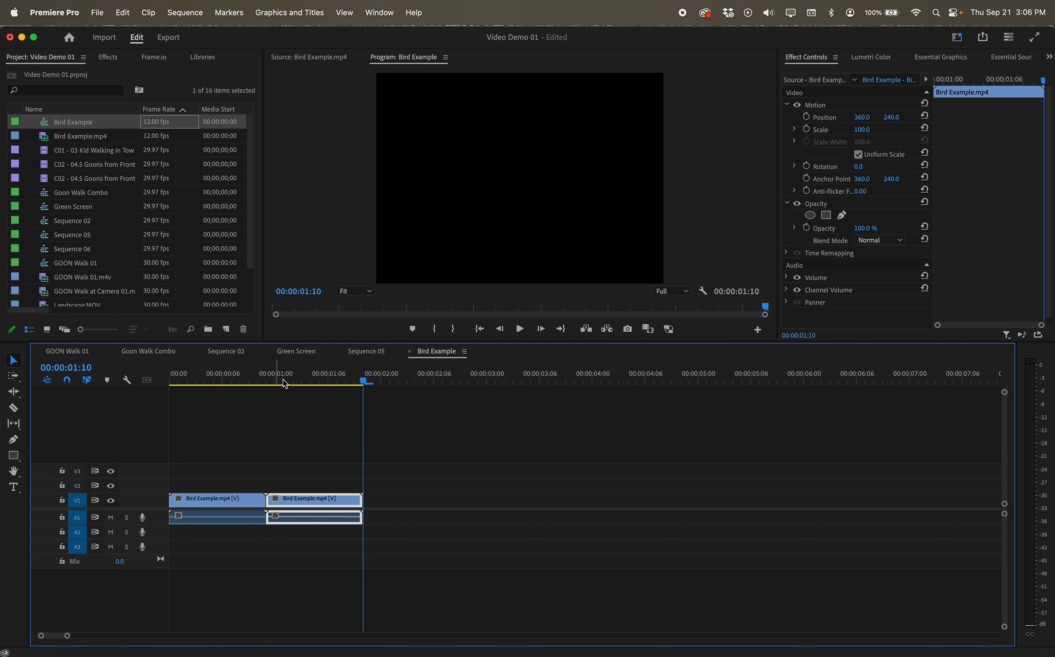
{"action": "left_click_drag", "start_coordinate": [360, 383], "coordinate": [206, 380]}
{"action": "key", "text": "space"}
{"action": "key", "text": "space"}
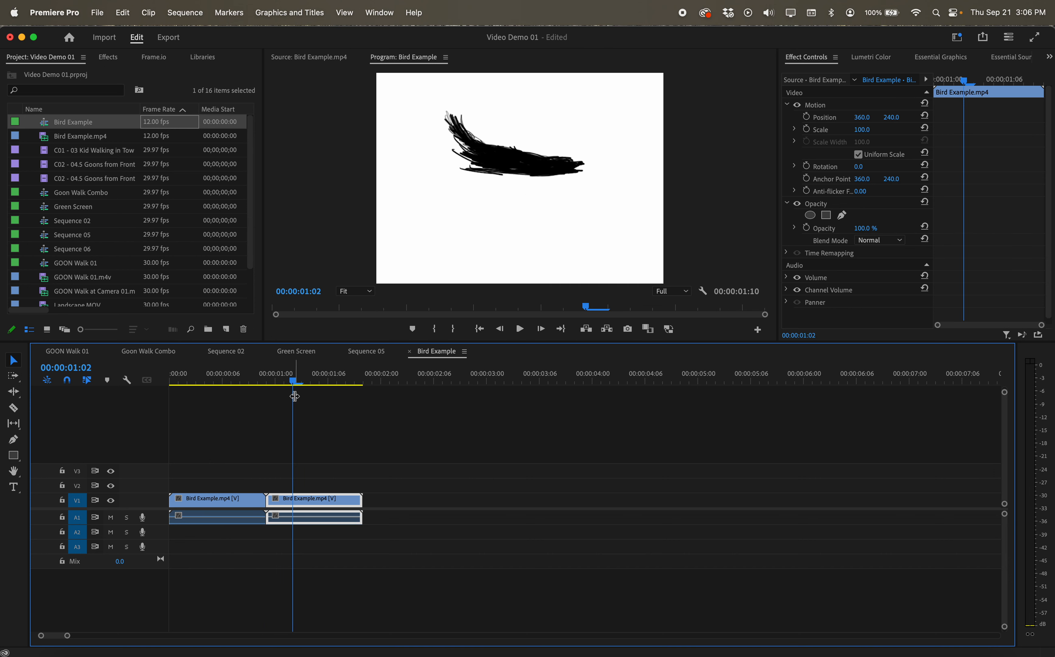
Paste more copies of the bird clip end to end until the sequence reaches 00:00:39:05, and review the loop
{"action": "left_click_drag", "start_coordinate": [294, 382], "coordinate": [364, 384]}
{"action": "key", "text": "super+v"}
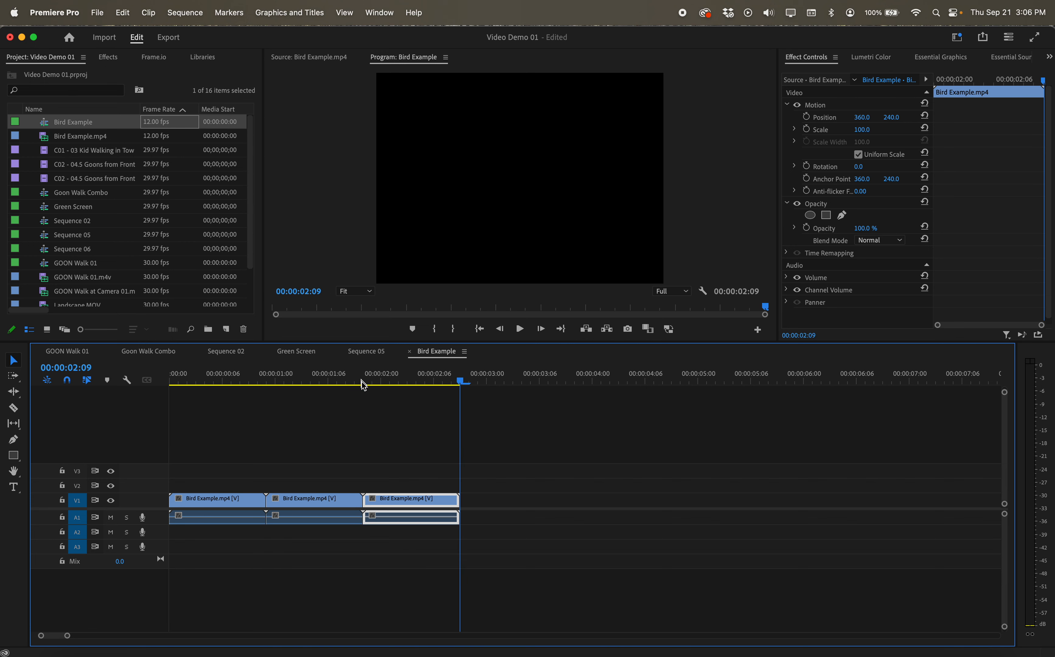
{"action": "key", "text": "super+v"}
{"action": "key", "text": "super+v"}
{"action": "key", "text": "super+v"}
{"action": "key", "text": "super+v"}
{"action": "key", "text": "super+v"}
{"action": "key", "text": "super+v"}
{"action": "key", "text": "super+v"}
{"action": "key", "text": "super+v"}
{"action": "key", "text": "super+v"}
{"action": "key", "text": "super+v"}
{"action": "key", "text": "super+v"}
{"action": "key", "text": "super+v"}
{"action": "key", "text": "super+v"}
{"action": "key", "text": "super+v"}
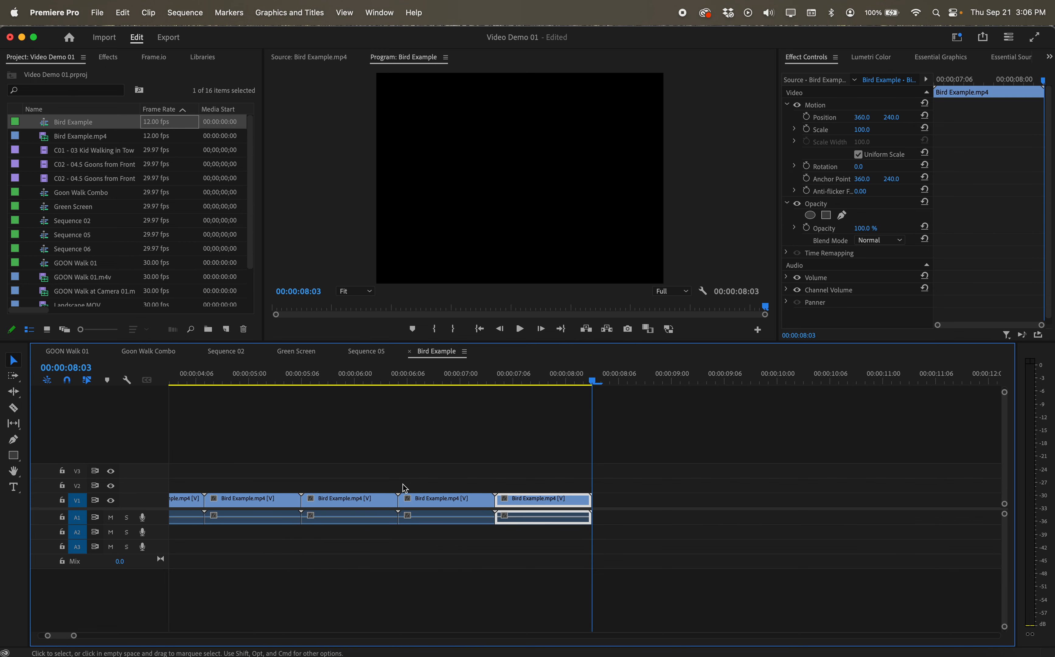
{"action": "key", "text": "super+v"}
{"action": "key", "text": "super+v"}
{"action": "key", "text": "super+v"}
{"action": "key", "text": "super+v"}
{"action": "key", "text": "super+v"}
{"action": "key", "text": "super+v"}
{"action": "key", "text": "super+v"}
{"action": "key", "text": "super+v"}
{"action": "key", "text": "super+v"}
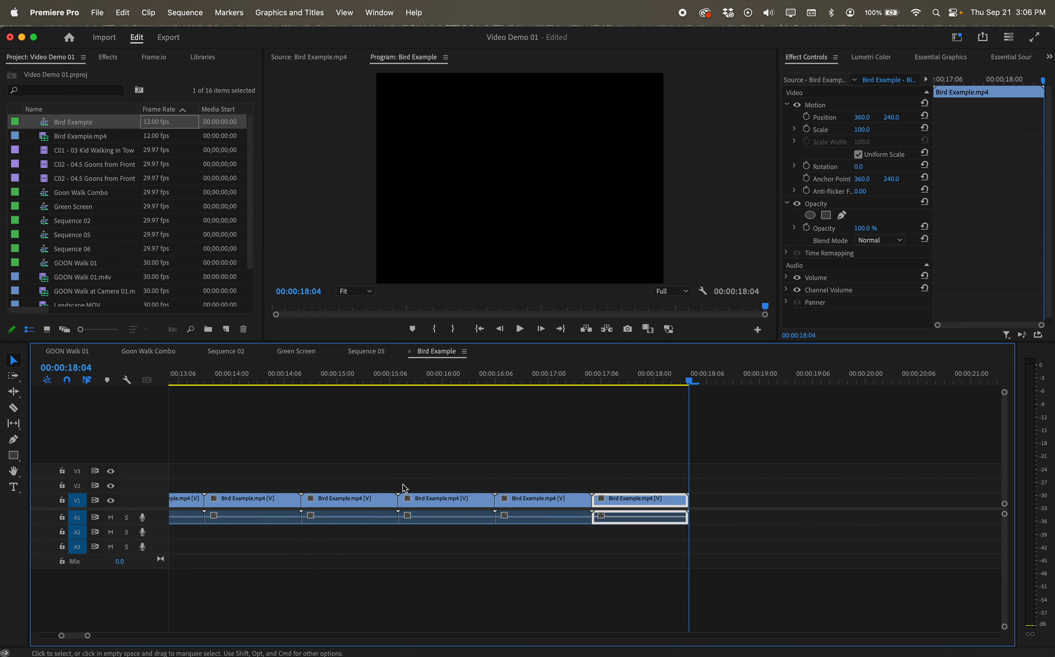
{"action": "key", "text": "super+v"}
{"action": "key", "text": "super+v"}
{"action": "key", "text": "super+v"}
{"action": "key", "text": "super+v"}
{"action": "key", "text": "super+v"}
{"action": "key", "text": "super+v"}
{"action": "key", "text": "super+v"}
{"action": "key", "text": "super+v"}
{"action": "key", "text": "super+v"}
{"action": "key", "text": "super+v"}
{"action": "key", "text": "super+v"}
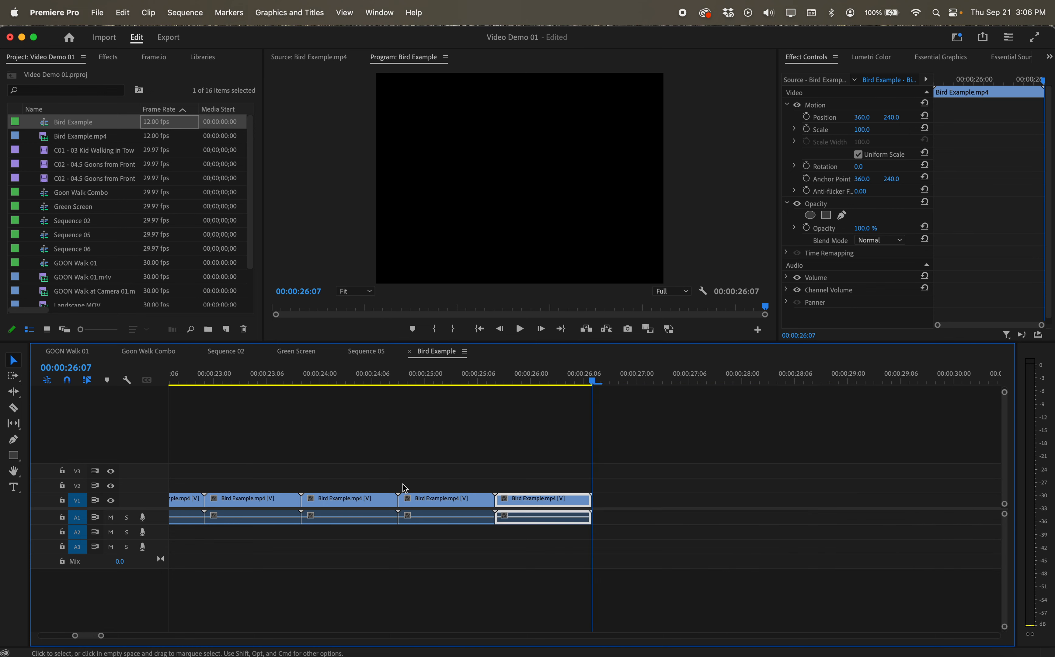
{"action": "key", "text": "super+v"}
{"action": "key", "text": "super+v"}
{"action": "key", "text": "super+v"}
{"action": "key", "text": "super+v"}
{"action": "key", "text": "super+v"}
{"action": "key", "text": "super+v"}
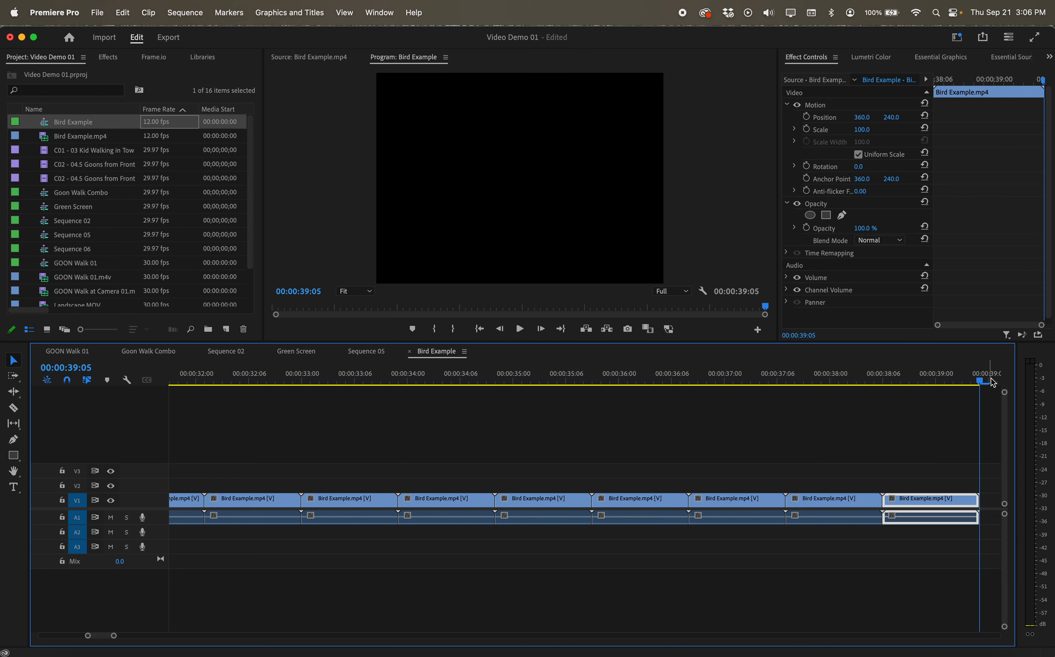
{"action": "left_click_drag", "start_coordinate": [981, 379], "coordinate": [77, 368]}
{"action": "key", "text": "space"}
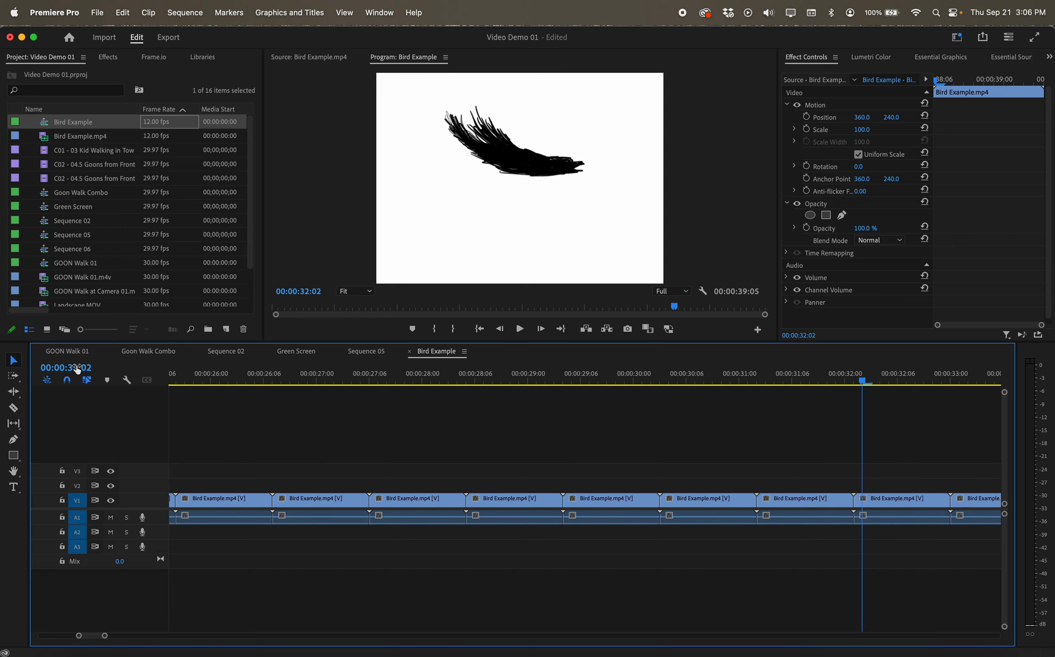
{"action": "left_click_drag", "start_coordinate": [860, 380], "coordinate": [725, 379]}
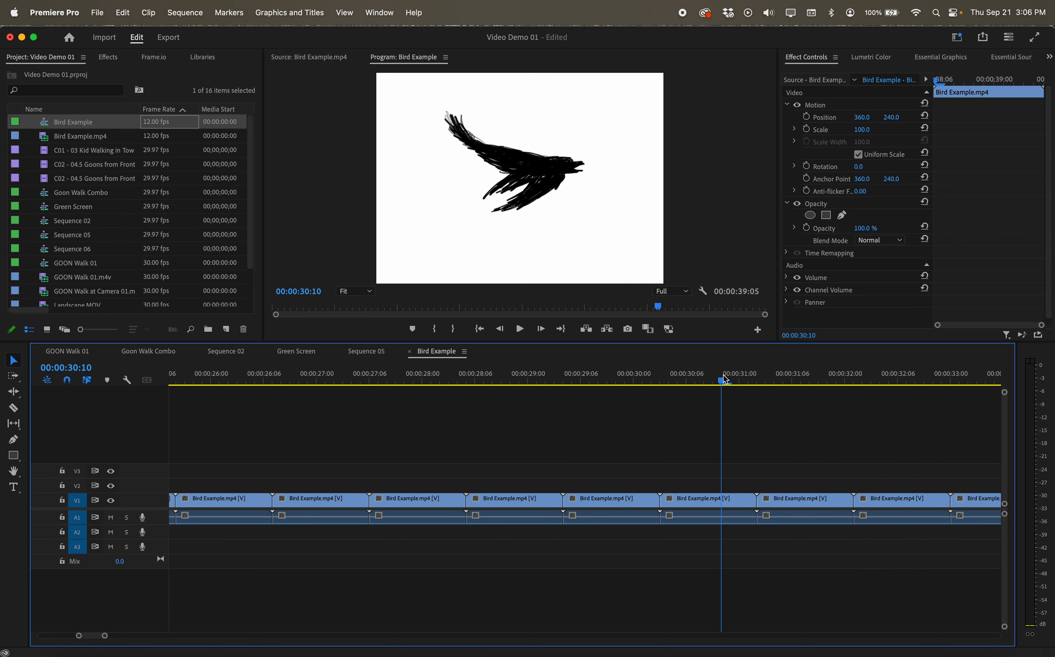
Place the Bird Example sequence on V2 above Landscape.MOV at the start of Sequence 05 and play it back
{"action": "left_click", "coordinate": [371, 352]}
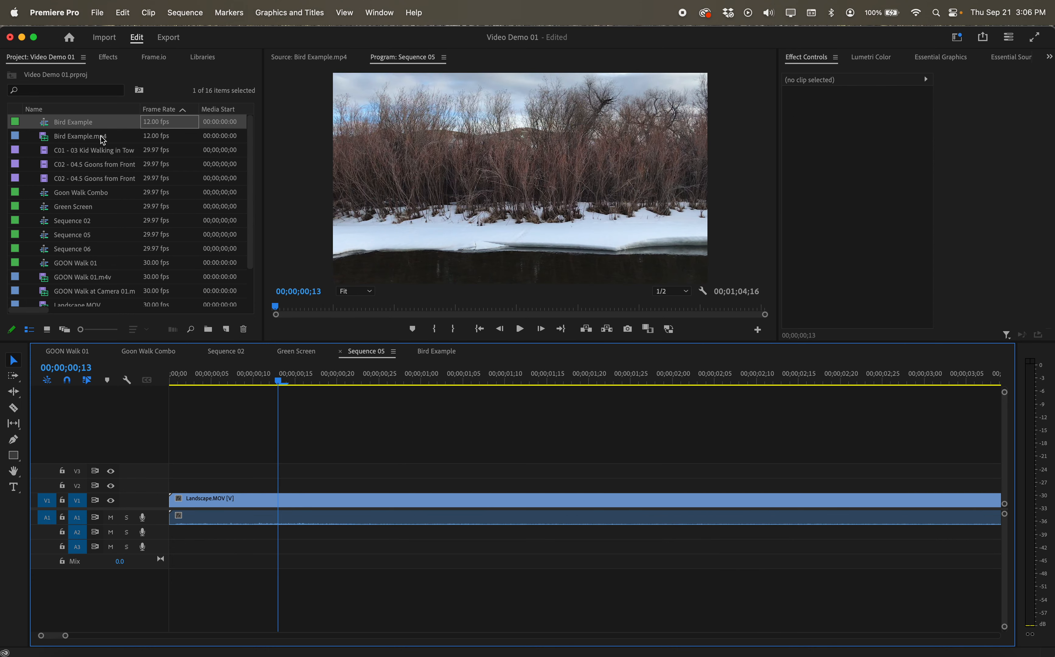
{"action": "left_click_drag", "start_coordinate": [90, 124], "coordinate": [171, 486]}
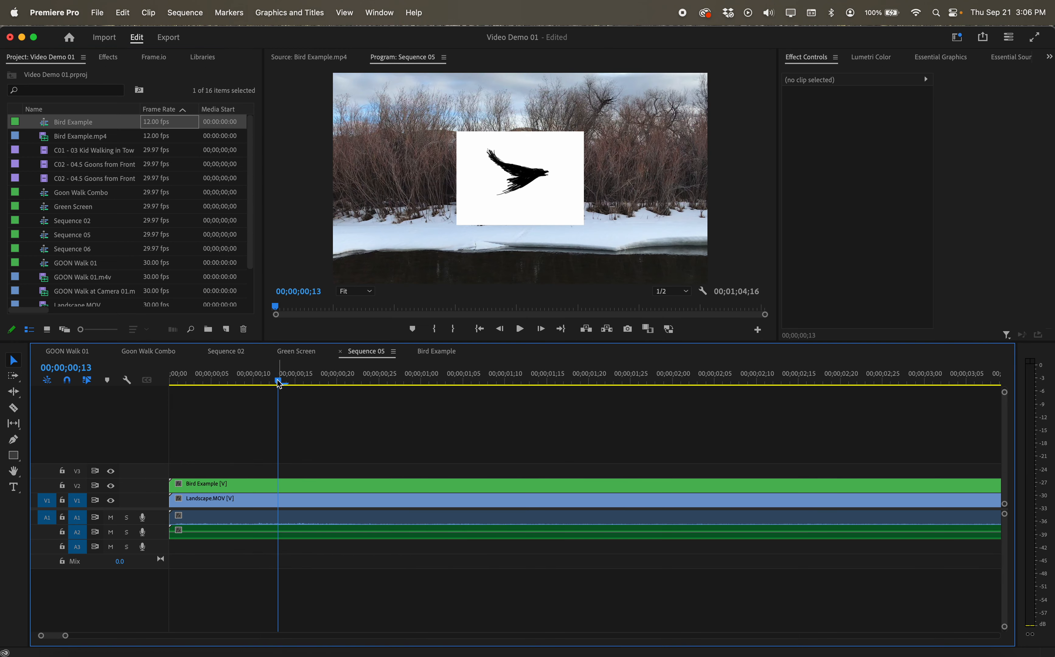
{"action": "left_click_drag", "start_coordinate": [243, 383], "coordinate": [193, 384]}
{"action": "key", "text": "space"}
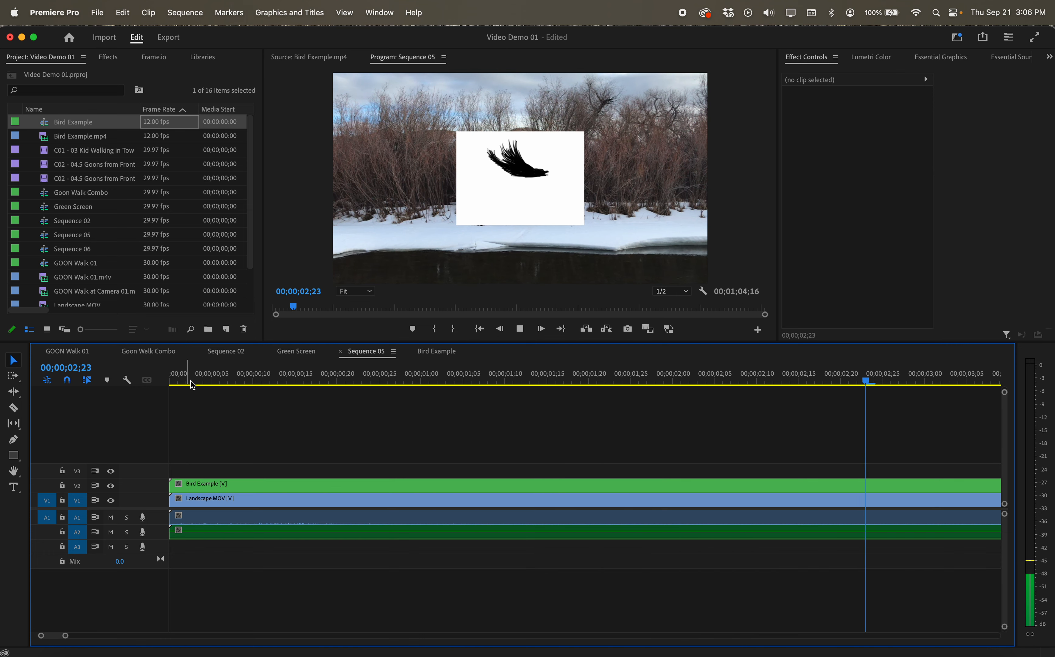
{"action": "key", "text": "space"}
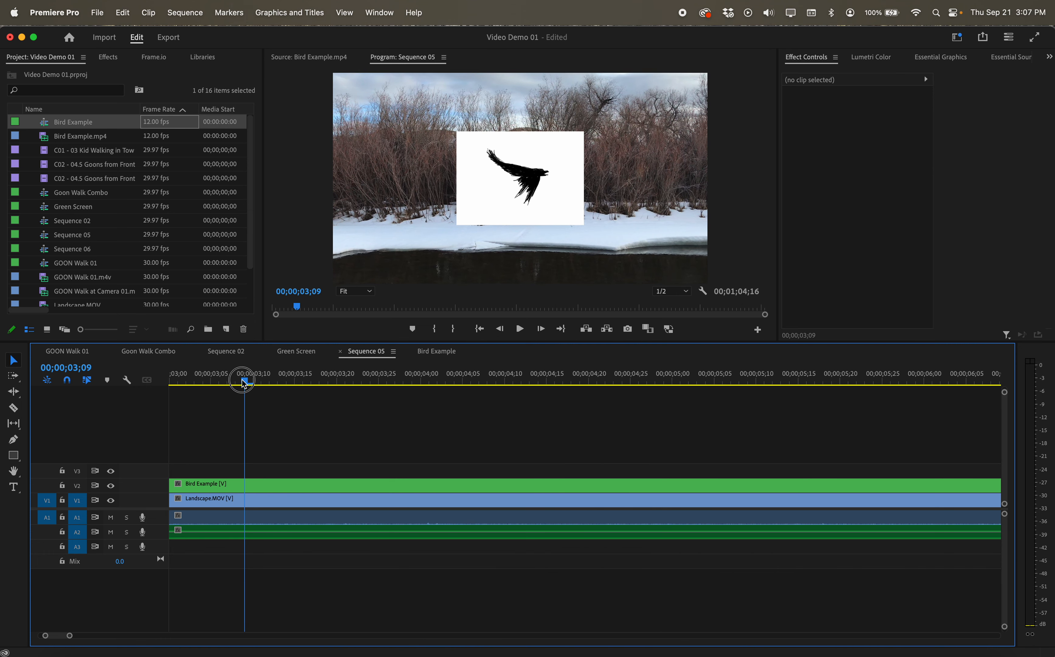
{"action": "left_click_drag", "start_coordinate": [242, 382], "coordinate": [126, 374]}
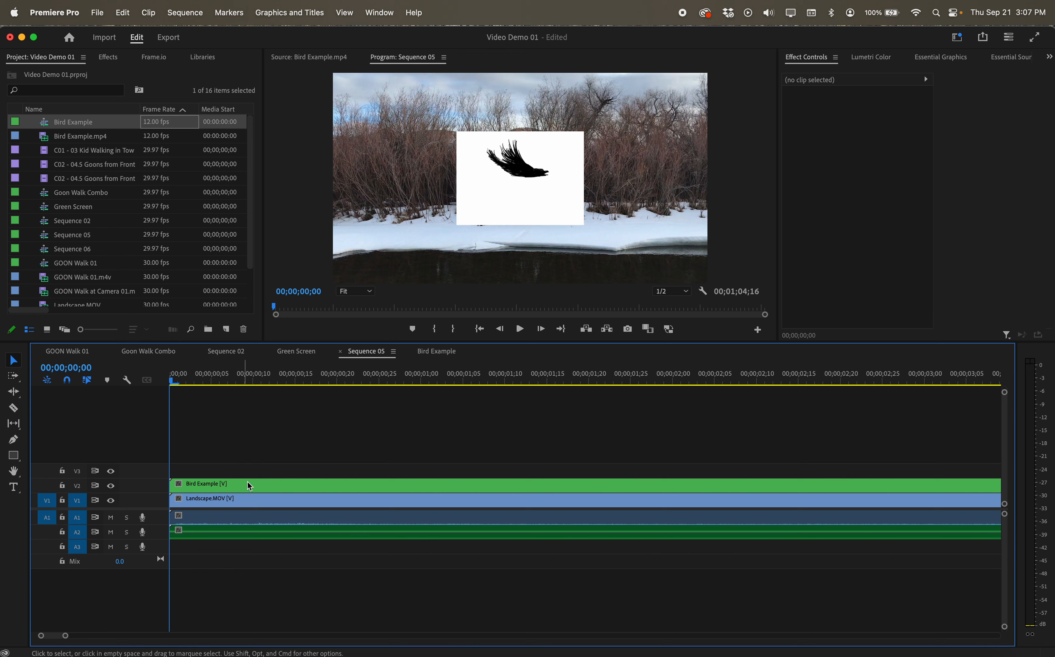
Set the blend mode of the nested Bird Example clip on V2 to Darker Color
{"action": "left_click", "coordinate": [267, 484]}
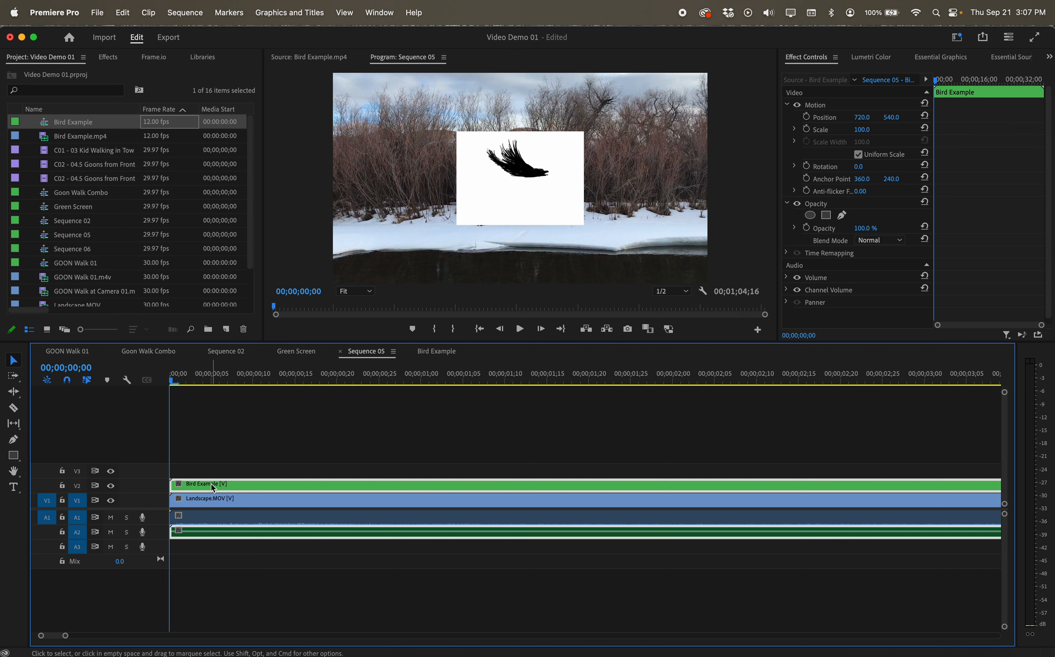
{"action": "left_click", "coordinate": [183, 377]}
{"action": "left_click", "coordinate": [264, 487]}
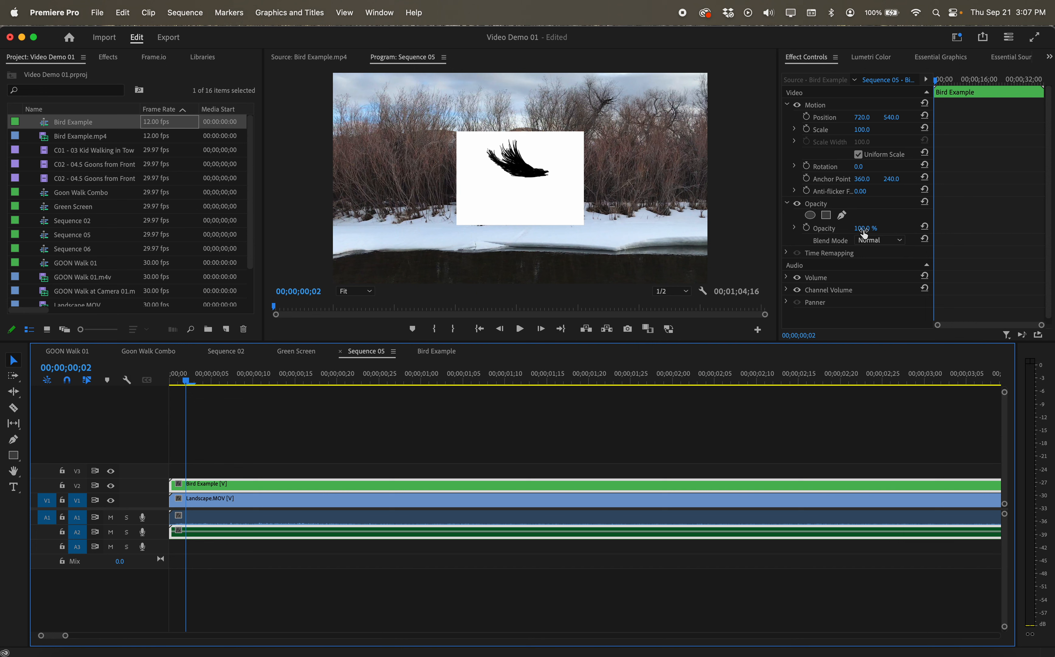
{"action": "left_click", "coordinate": [878, 242]}
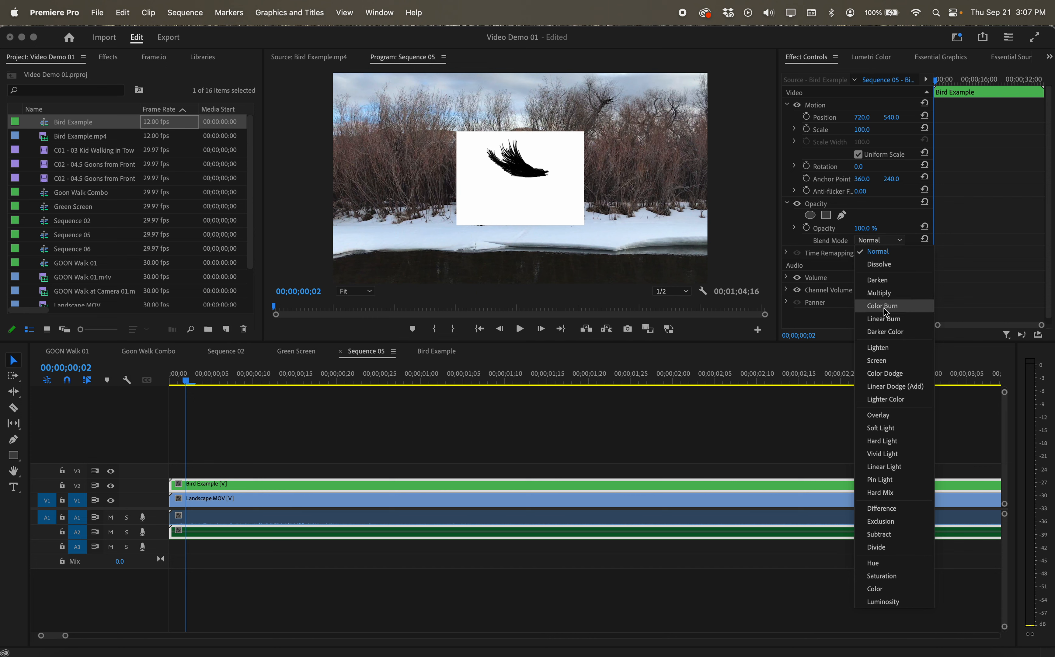
{"action": "left_click", "coordinate": [885, 331]}
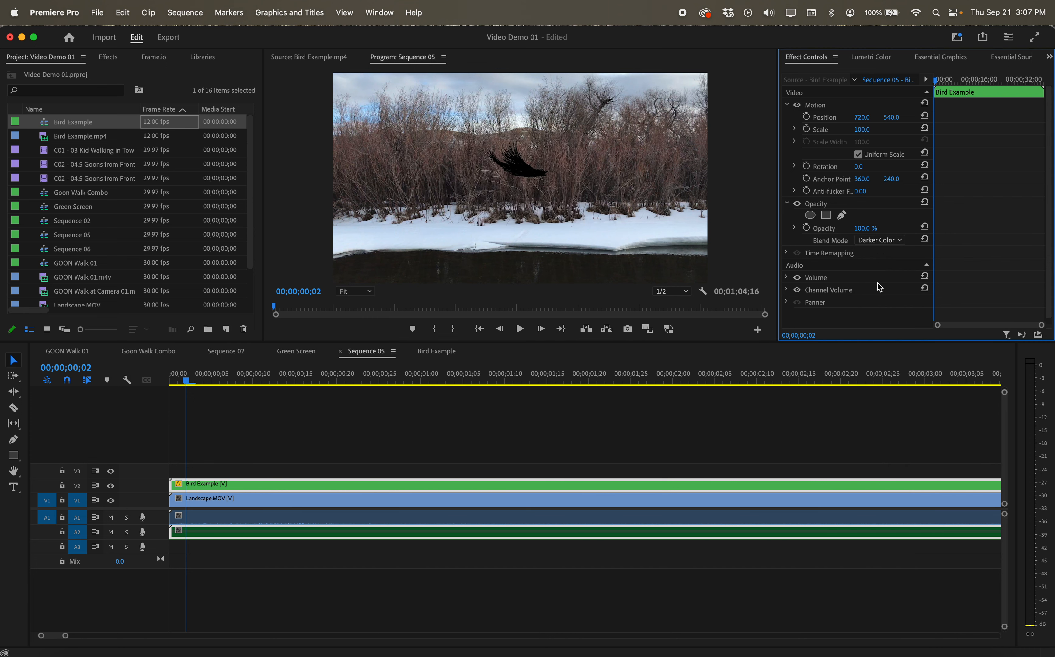
Try Screen and Multiply as blend modes for the nested Bird Example clip and scrub through the opening to check the result
{"action": "left_click", "coordinate": [879, 241]}
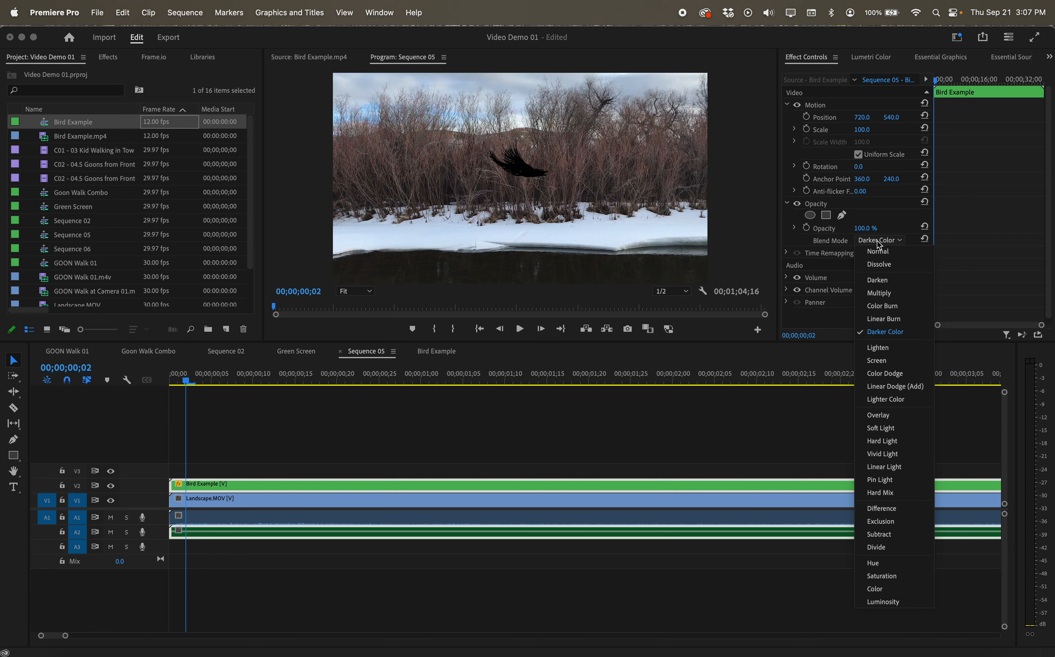
{"action": "left_click", "coordinate": [877, 360]}
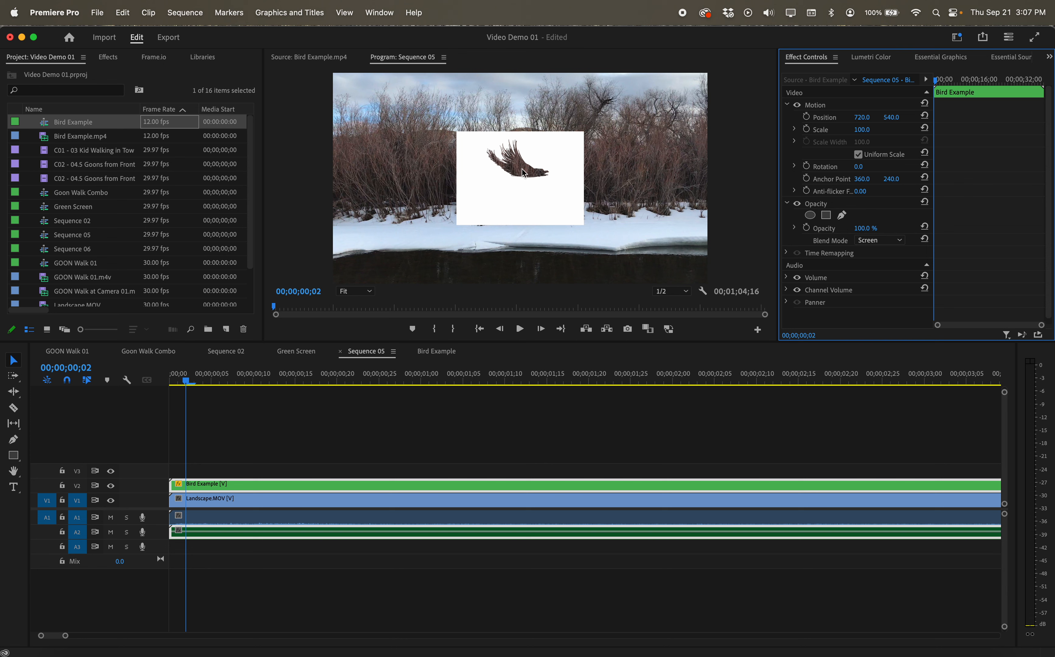
{"action": "left_click", "coordinate": [889, 242]}
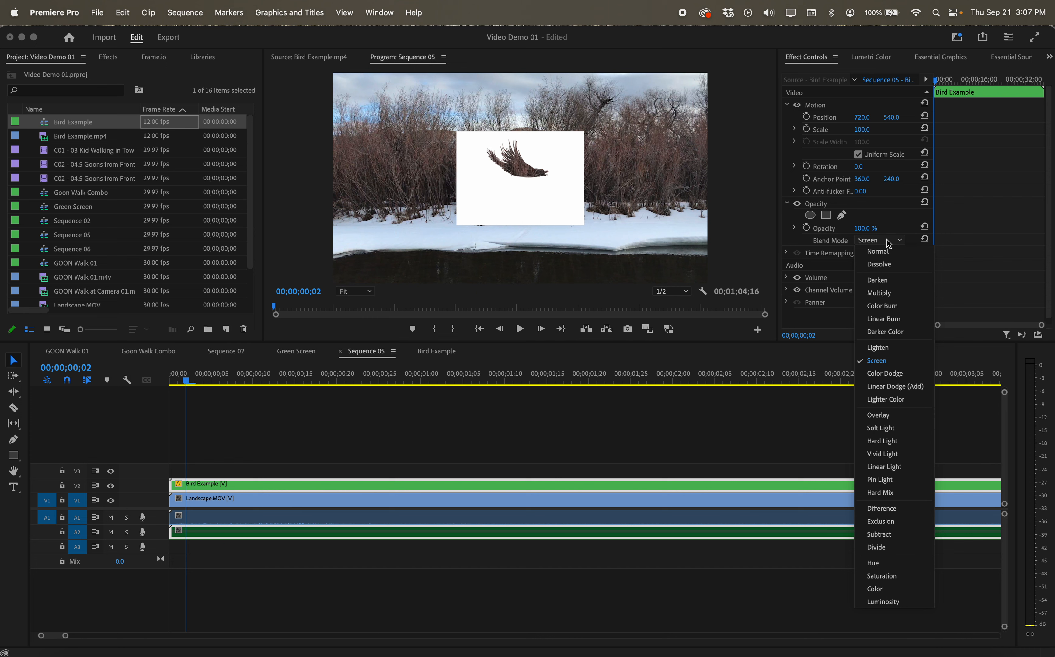
{"action": "left_click", "coordinate": [888, 293]}
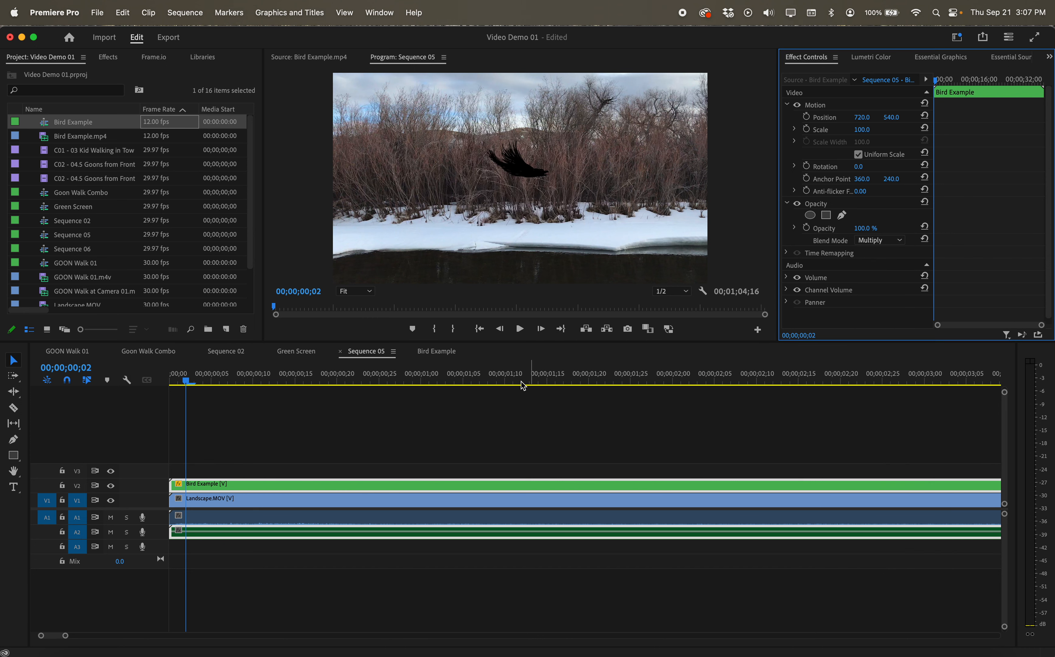
{"action": "left_click", "coordinate": [178, 382]}
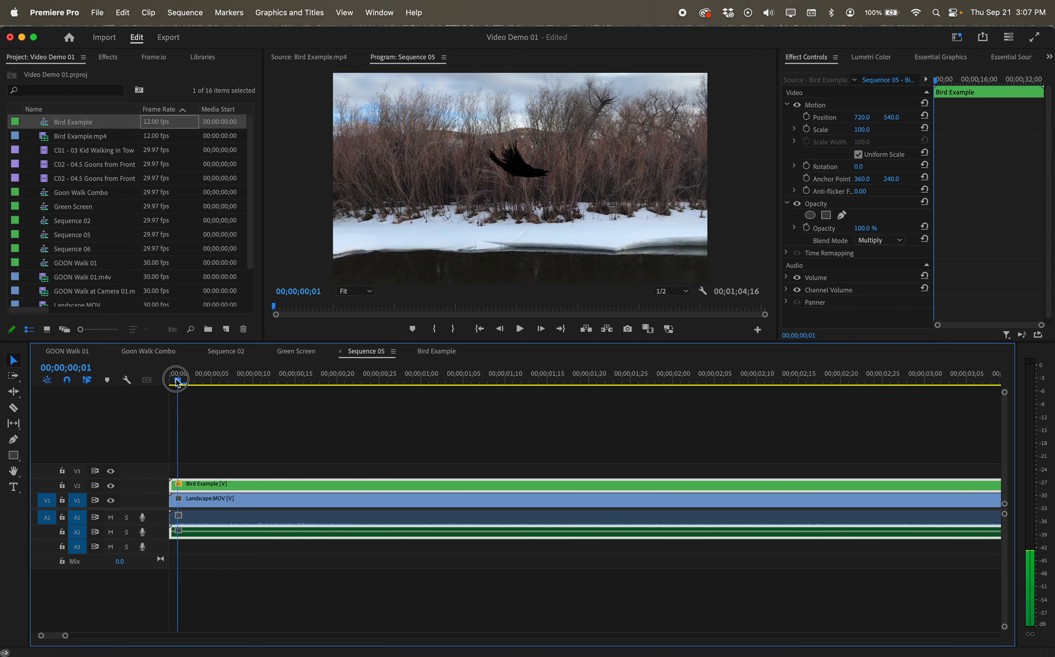
{"action": "left_click_drag", "start_coordinate": [177, 382], "coordinate": [480, 377]}
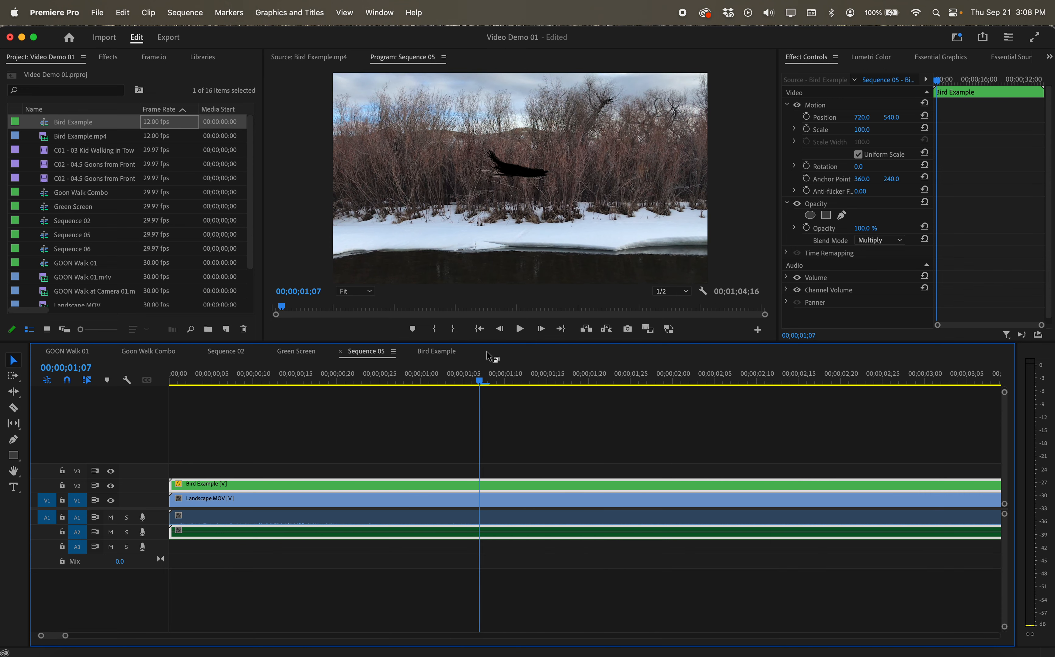
{"action": "left_click_drag", "start_coordinate": [480, 382], "coordinate": [147, 330]}
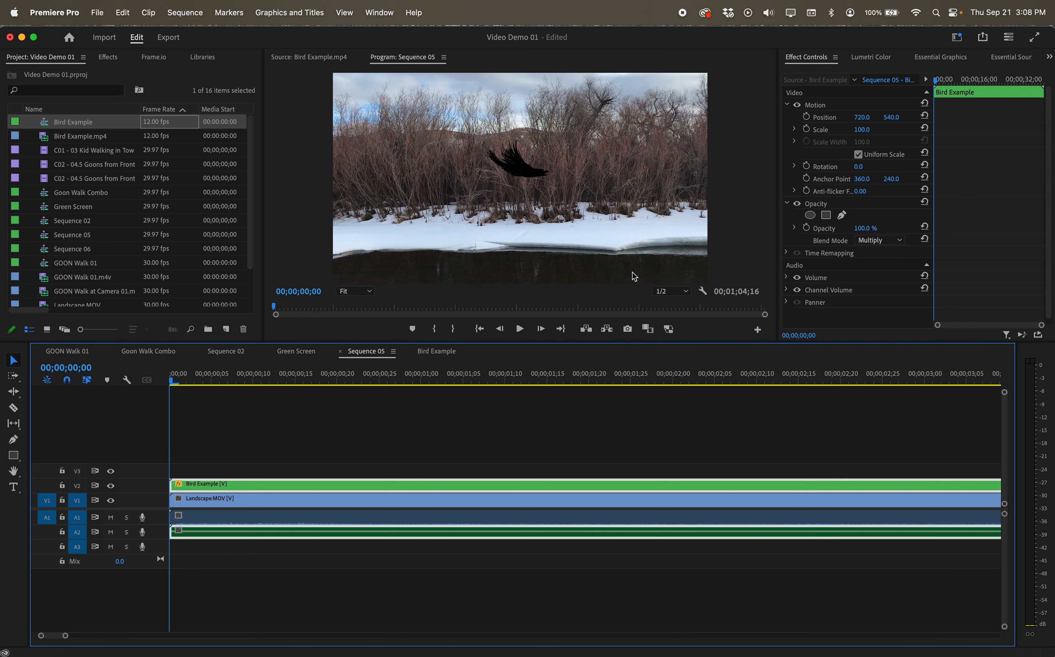
Set the nested clip's blend mode to Normal, then apply Ultra Key with the bird's white background sampled as key color
{"action": "left_click", "coordinate": [871, 241]}
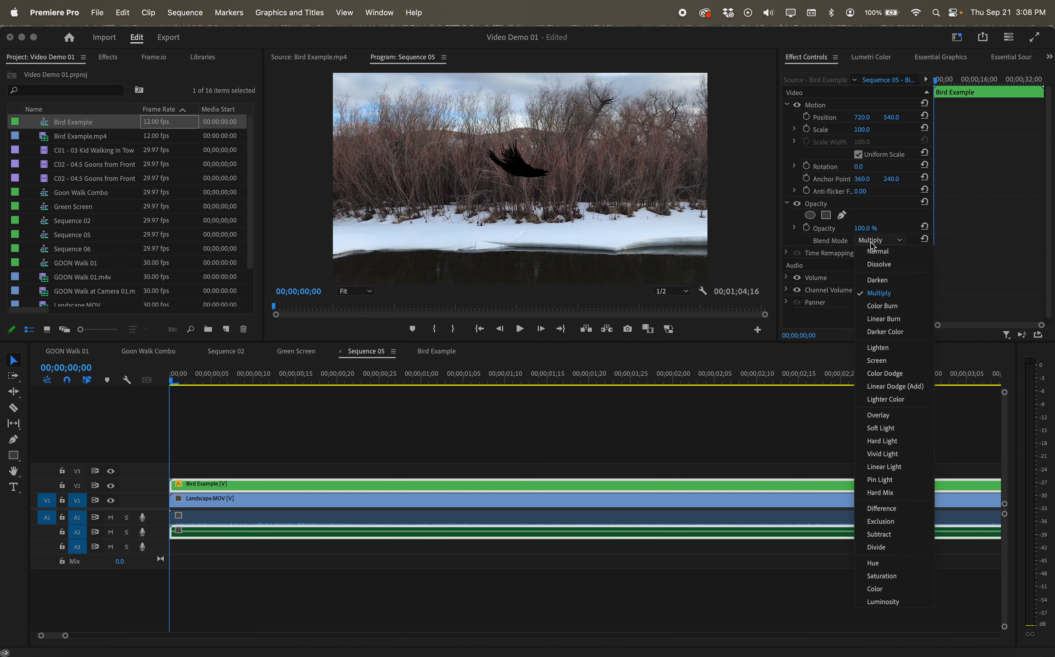
{"action": "left_click", "coordinate": [871, 251]}
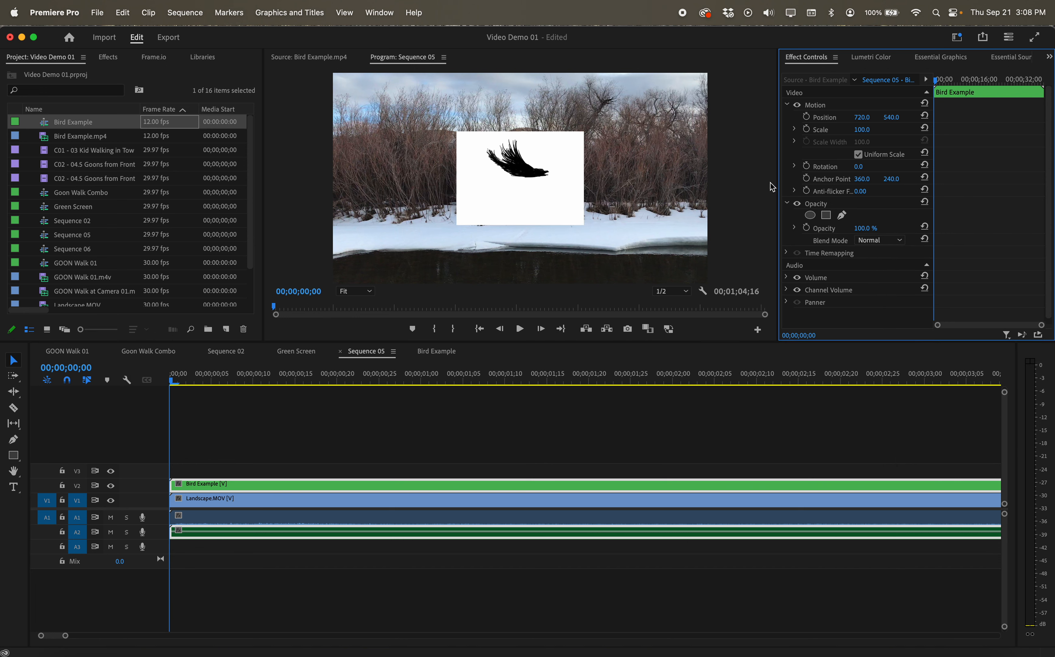
{"action": "left_click", "coordinate": [108, 57]}
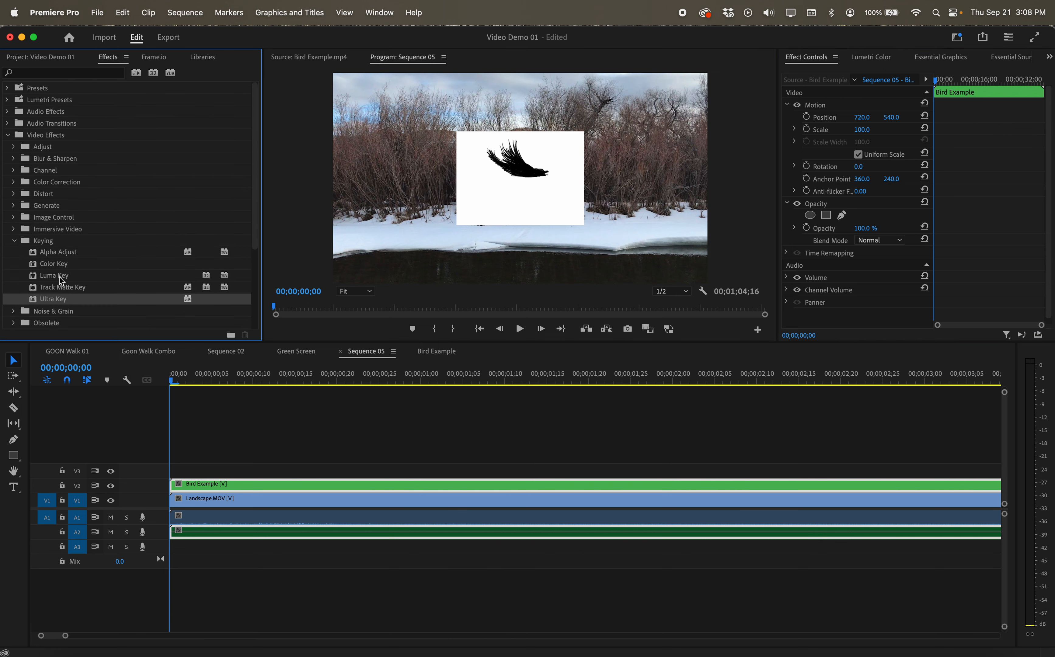
{"action": "left_click_drag", "start_coordinate": [65, 303], "coordinate": [207, 487]}
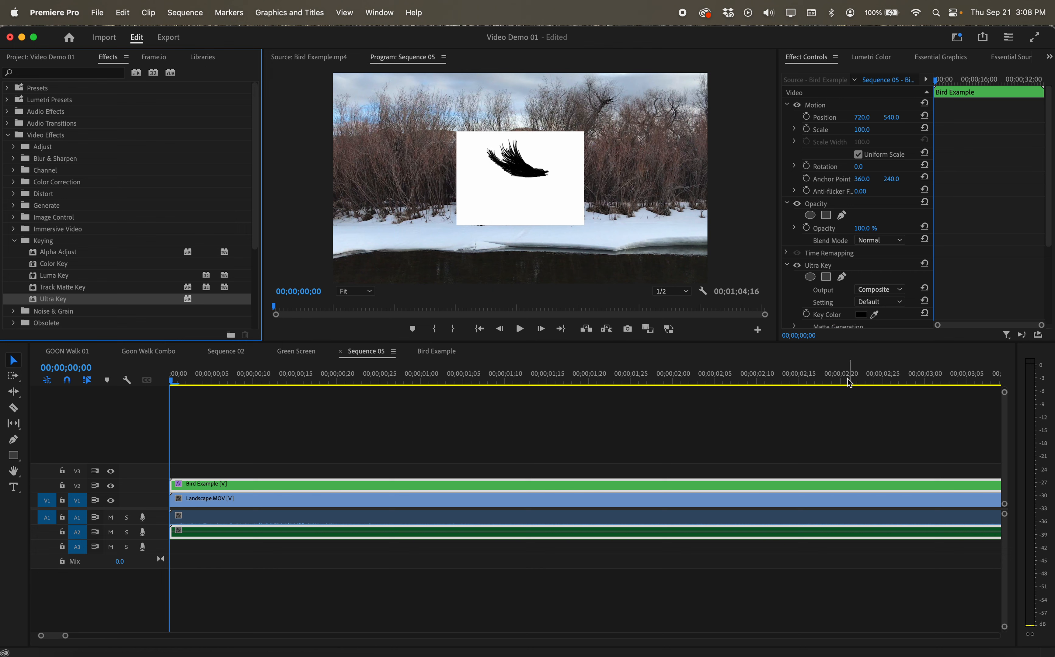
{"action": "left_click", "coordinate": [874, 315]}
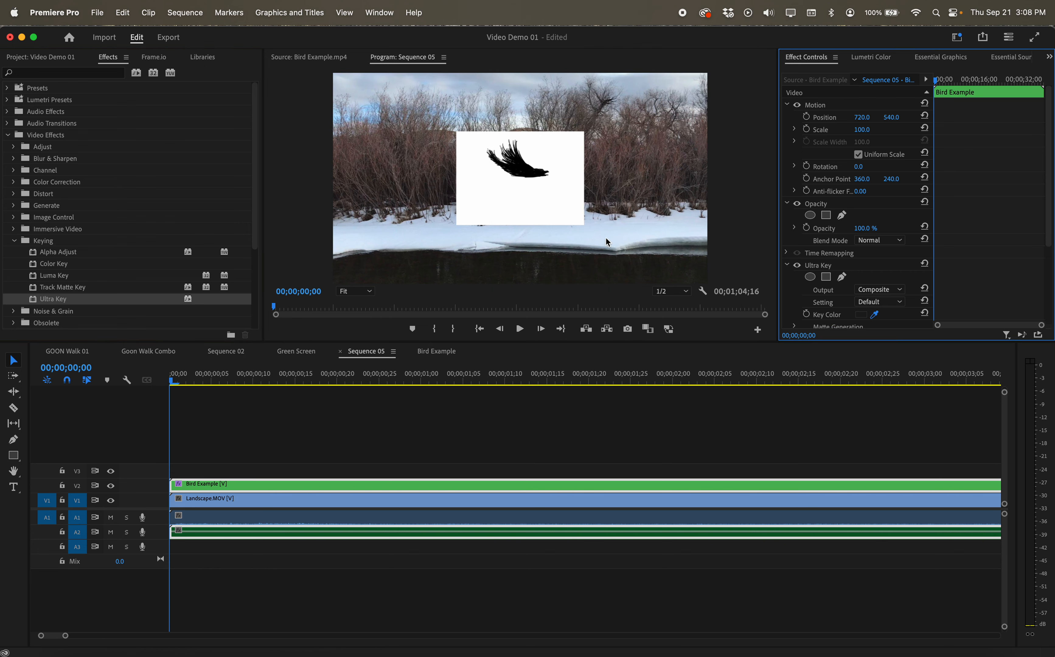
{"action": "left_click", "coordinate": [562, 214]}
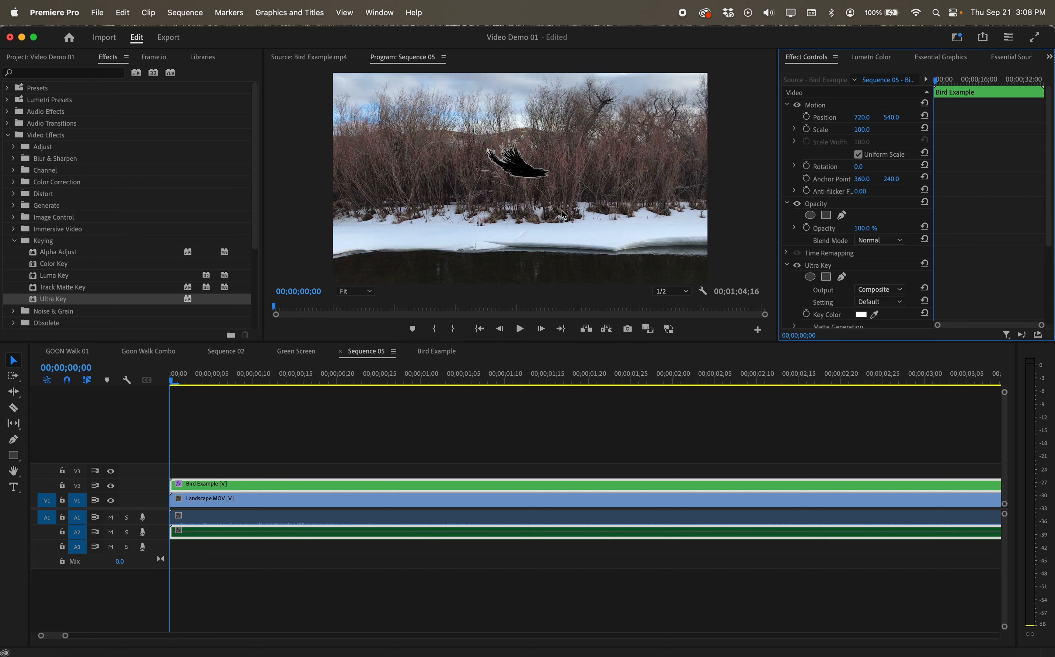
Disable the Ultra Key effect, set the clip's blend mode to Multiply, and scrub from the start to 00;00;01;00
{"action": "scroll", "coordinate": [861, 300], "scroll_direction": "down", "scroll_amount": 3}
{"action": "left_click", "coordinate": [797, 265]}
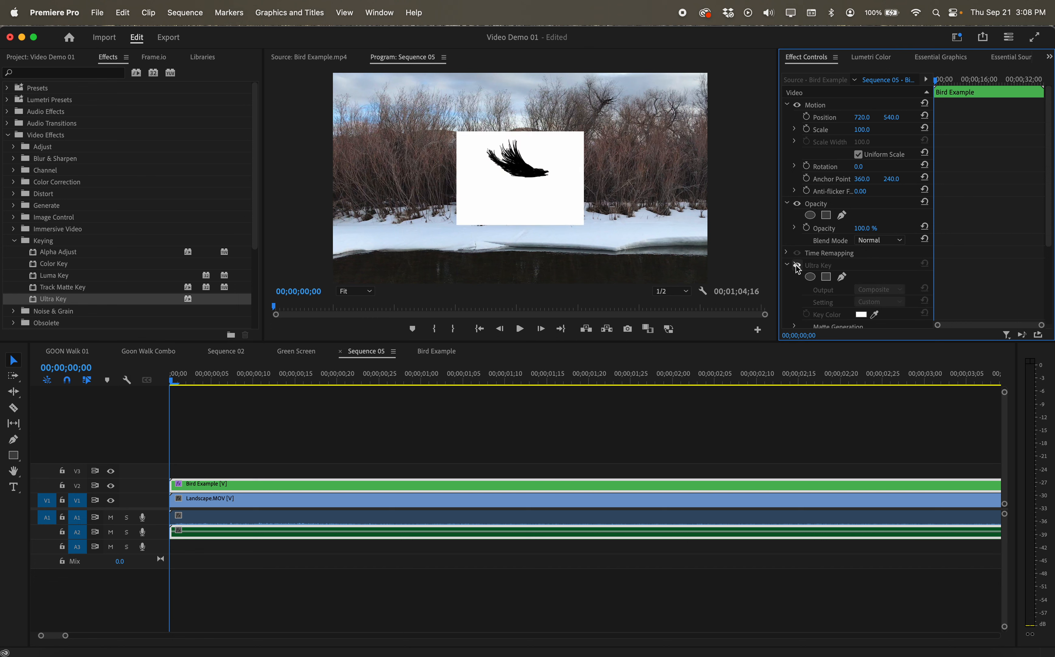
{"action": "left_click", "coordinate": [860, 265]}
{"action": "left_click", "coordinate": [874, 241]}
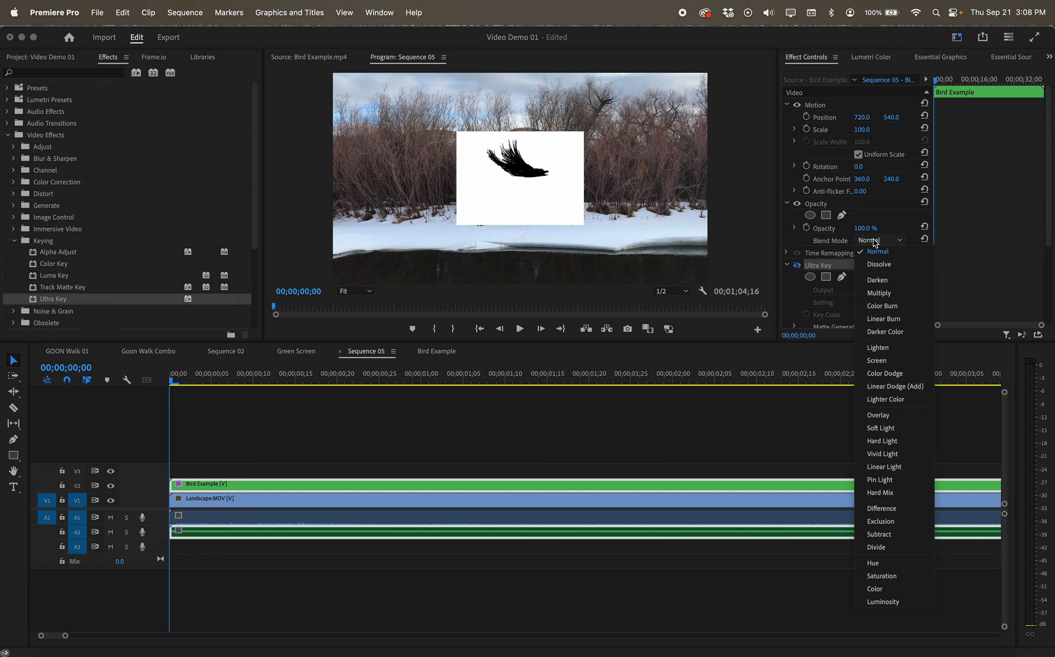
{"action": "left_click", "coordinate": [880, 292]}
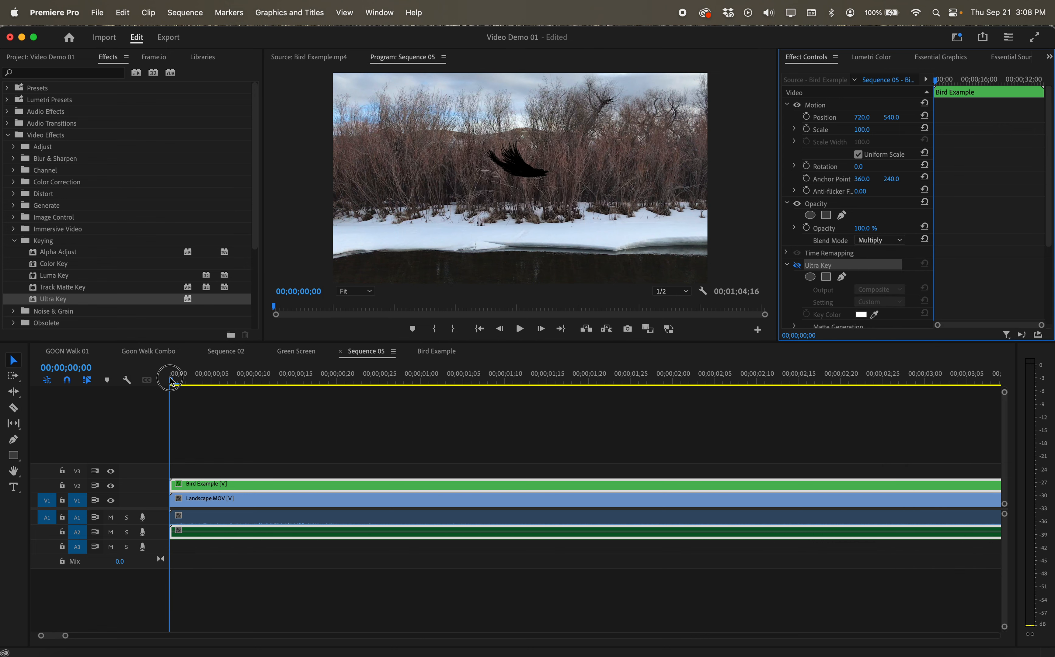
{"action": "left_click_drag", "start_coordinate": [172, 380], "coordinate": [420, 380]}
Set the Bird Example clip's position to 235, 235, scale to 50 and rotation to -6°, and scrub to 00;00;01;11
{"action": "left_click", "coordinate": [289, 485]}
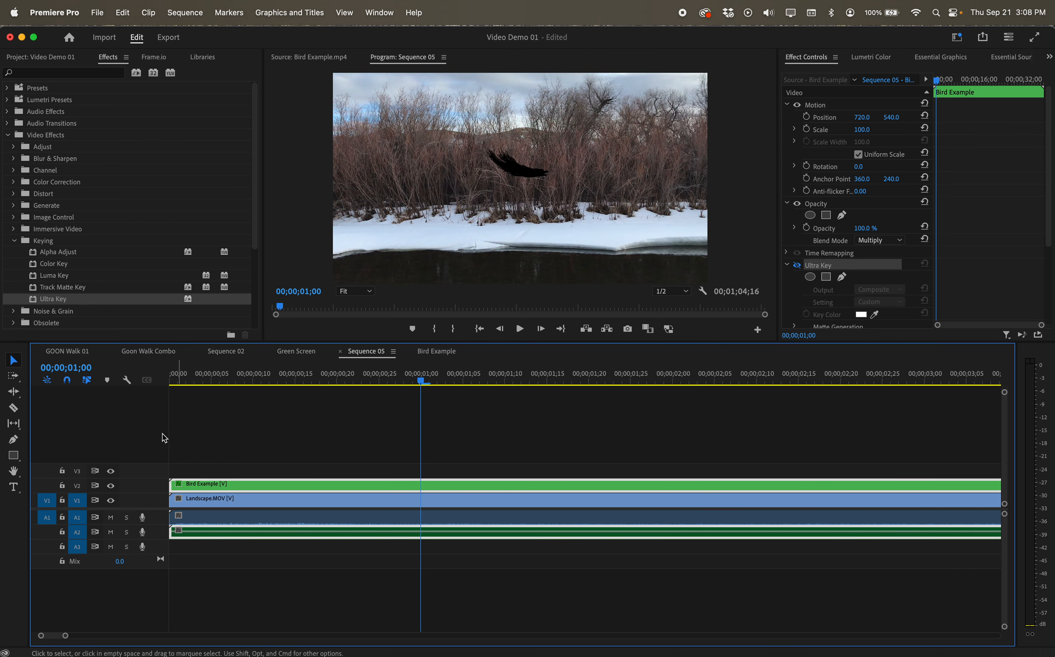
{"action": "left_click", "coordinate": [12, 363]}
{"action": "left_click", "coordinate": [519, 175]}
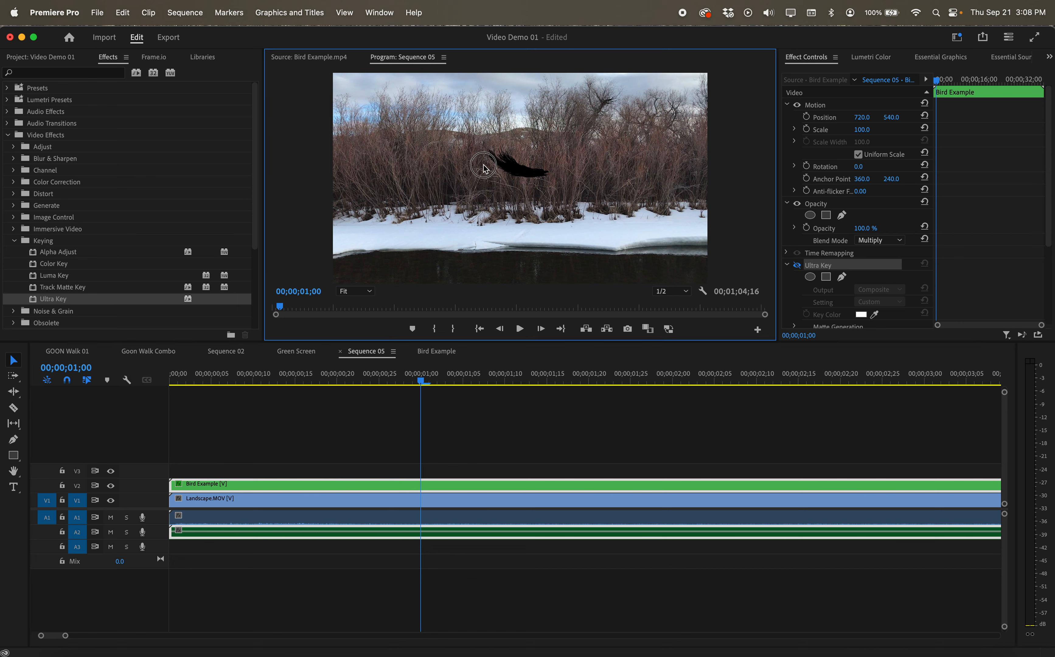
{"action": "left_click", "coordinate": [308, 485]}
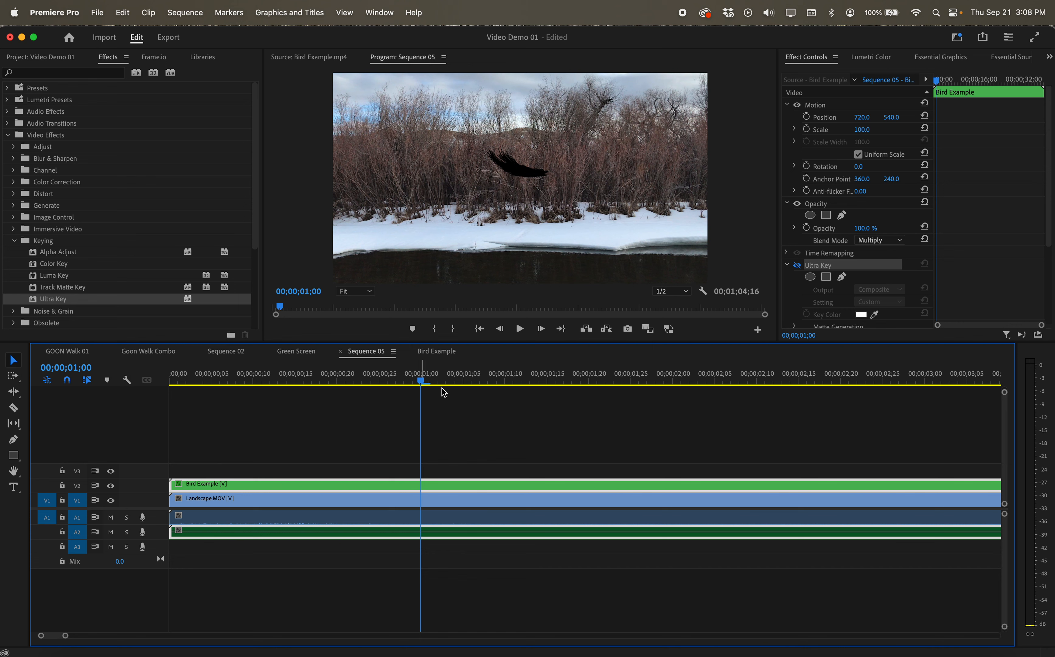
{"action": "left_click", "coordinate": [419, 144]}
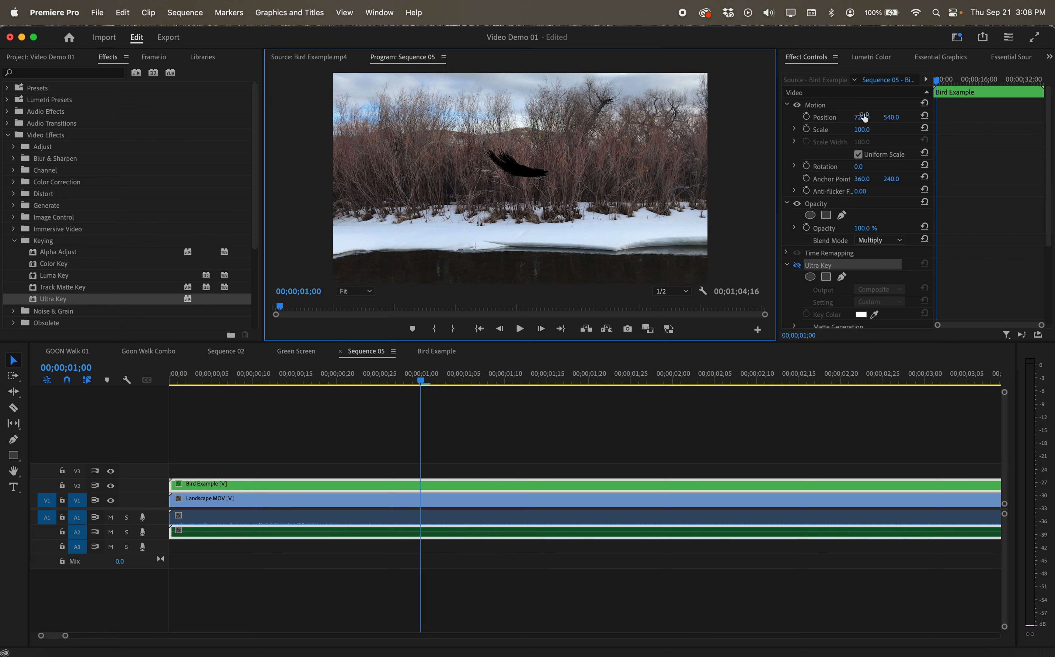
{"action": "left_click_drag", "start_coordinate": [862, 117], "coordinate": [807, 117]}
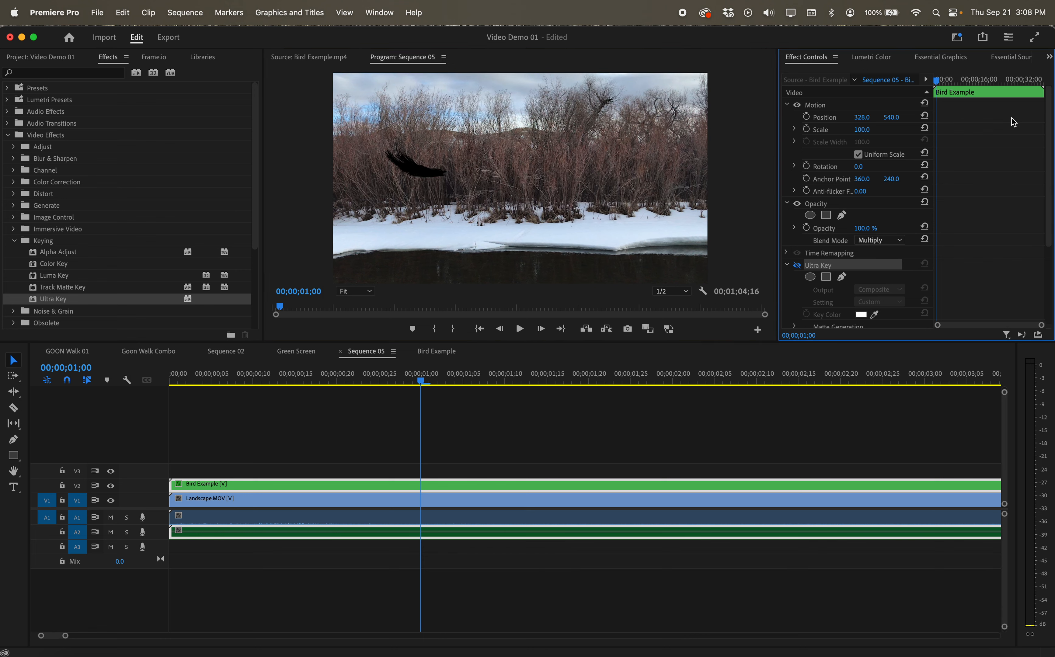
{"action": "mouse_move", "coordinate": [888, 118]}
{"action": "left_mouse_down"}
{"action": "mouse_move", "coordinate": [903, 117]}
{"action": "mouse_move", "coordinate": [834, 116]}
{"action": "mouse_move", "coordinate": [860, 130]}
{"action": "mouse_move", "coordinate": [821, 129]}
{"action": "mouse_move", "coordinate": [887, 129]}
{"action": "left_mouse_up"}
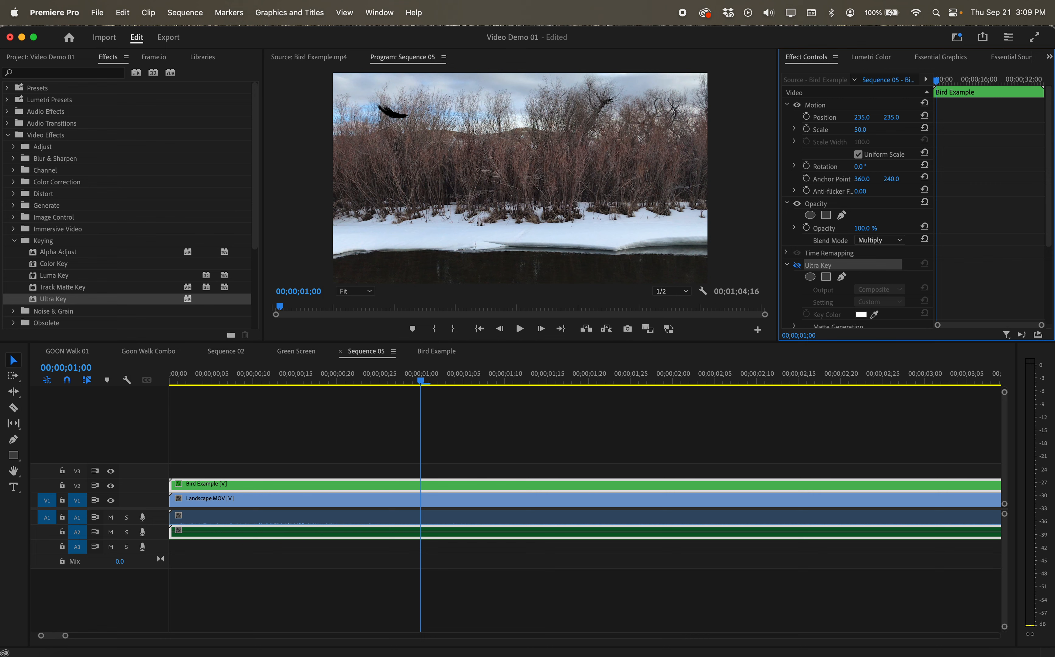
{"action": "left_click_drag", "start_coordinate": [860, 167], "coordinate": [852, 167]}
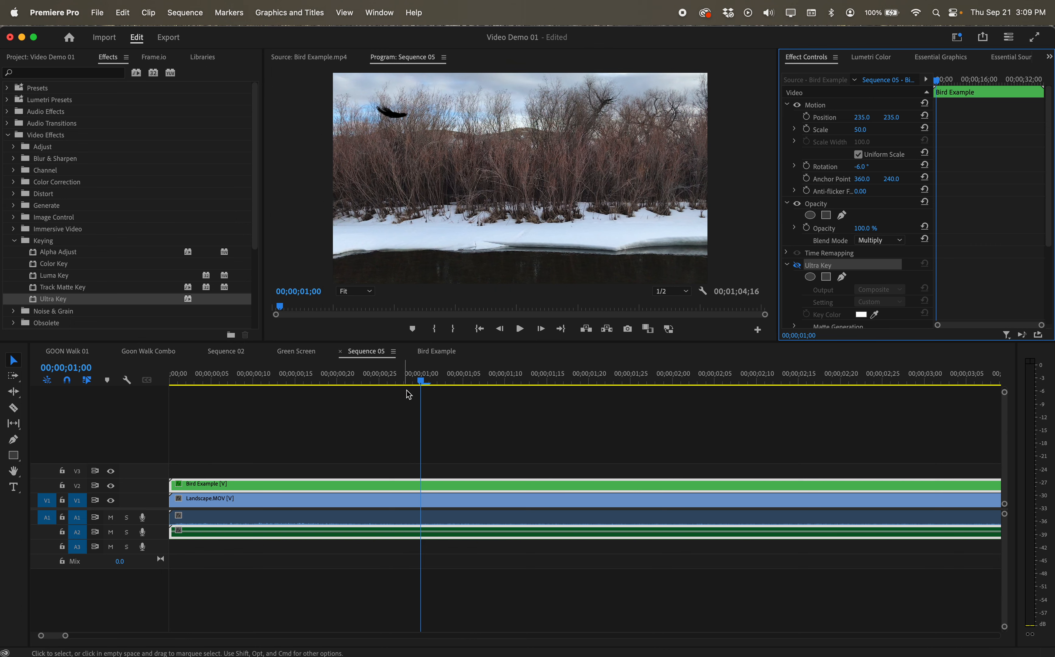
{"action": "left_click_drag", "start_coordinate": [421, 380], "coordinate": [513, 380]}
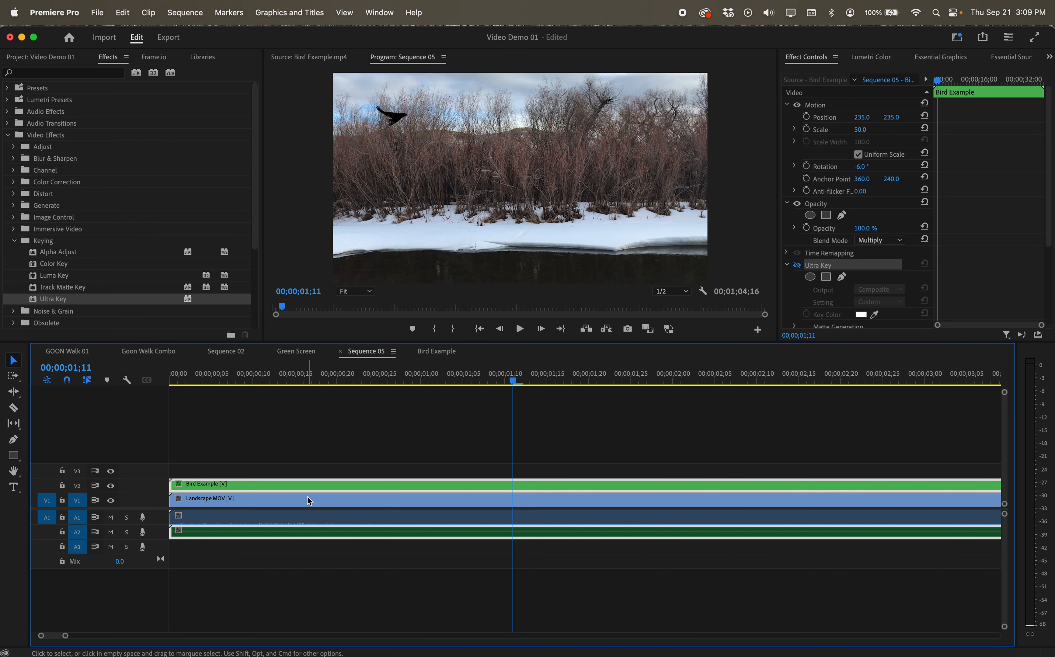
Duplicate the Bird Example clip and place the copy on V3 at the start of Sequence 05, directly above the original
{"action": "key", "text": "Down"}
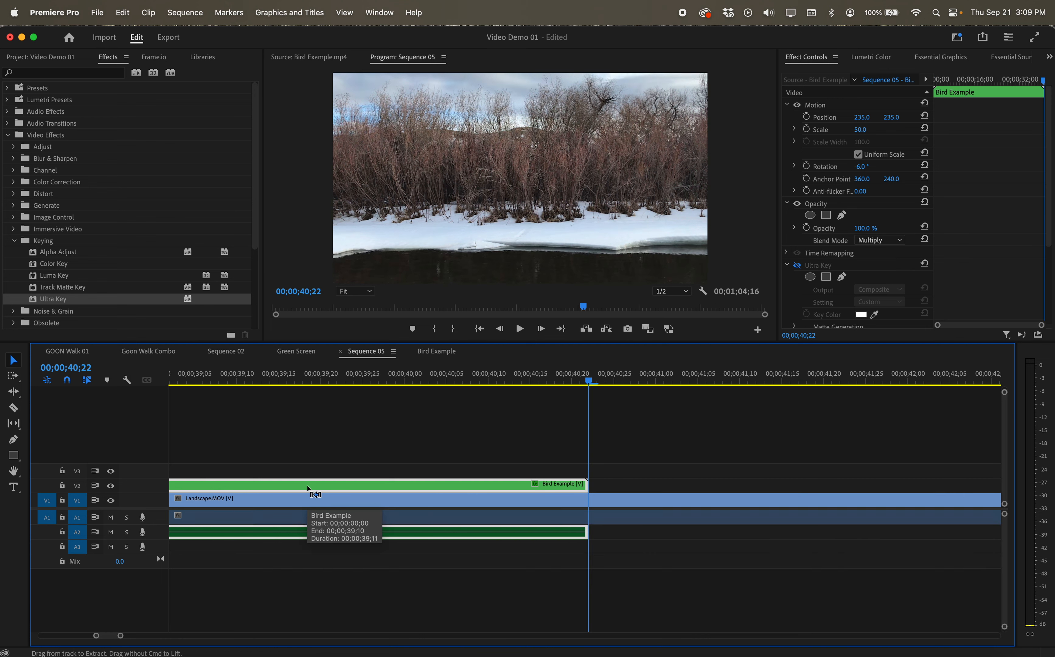
{"action": "scroll", "coordinate": [463, 501], "scroll_direction": "left", "scroll_amount": 10}
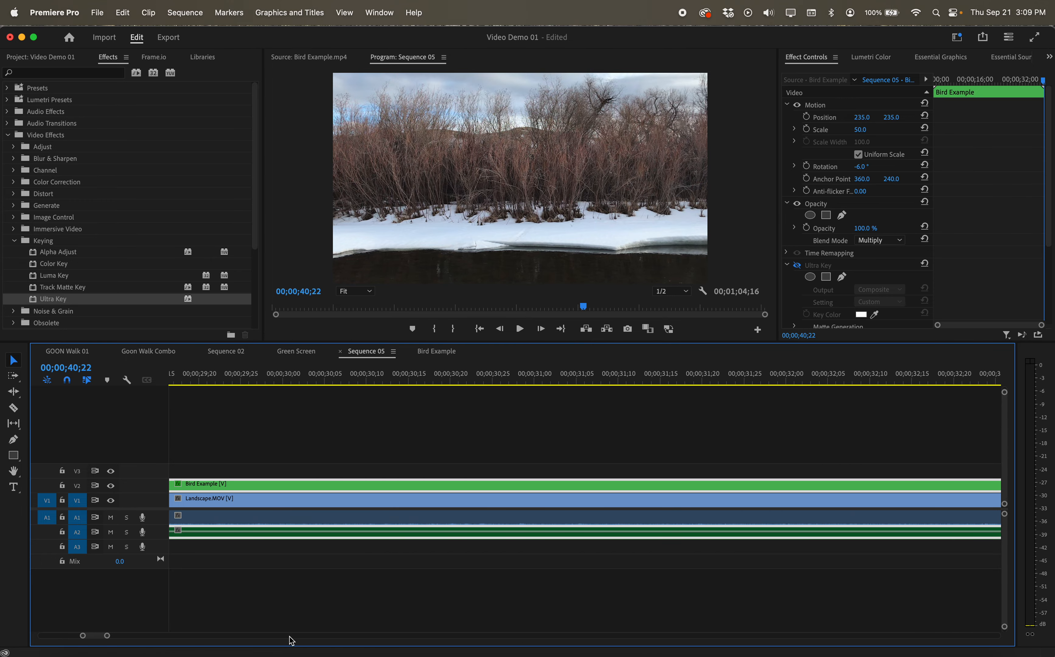
{"action": "left_click_drag", "start_coordinate": [106, 636], "coordinate": [400, 626]}
{"action": "key", "text": "super+z"}
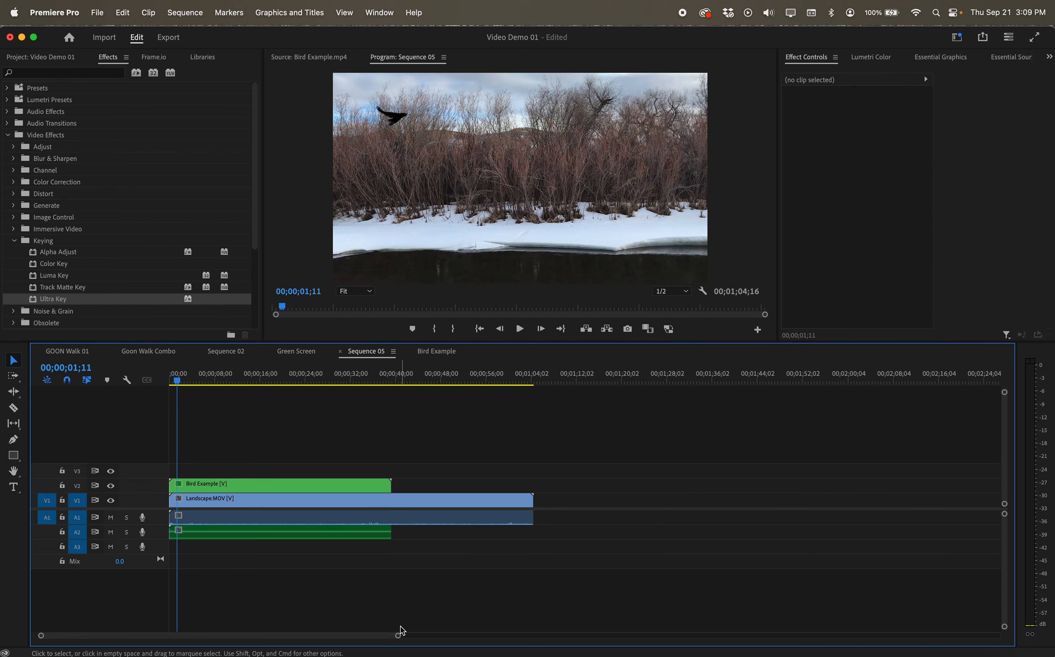
{"action": "left_click", "coordinate": [254, 491]}
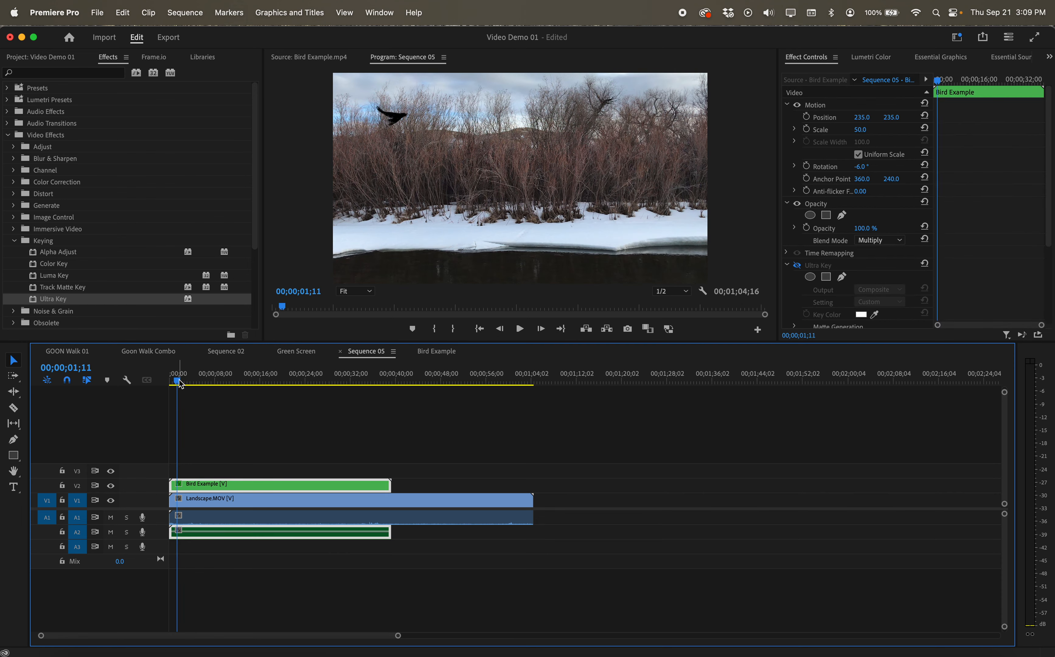
{"action": "left_click_drag", "start_coordinate": [182, 381], "coordinate": [398, 383]}
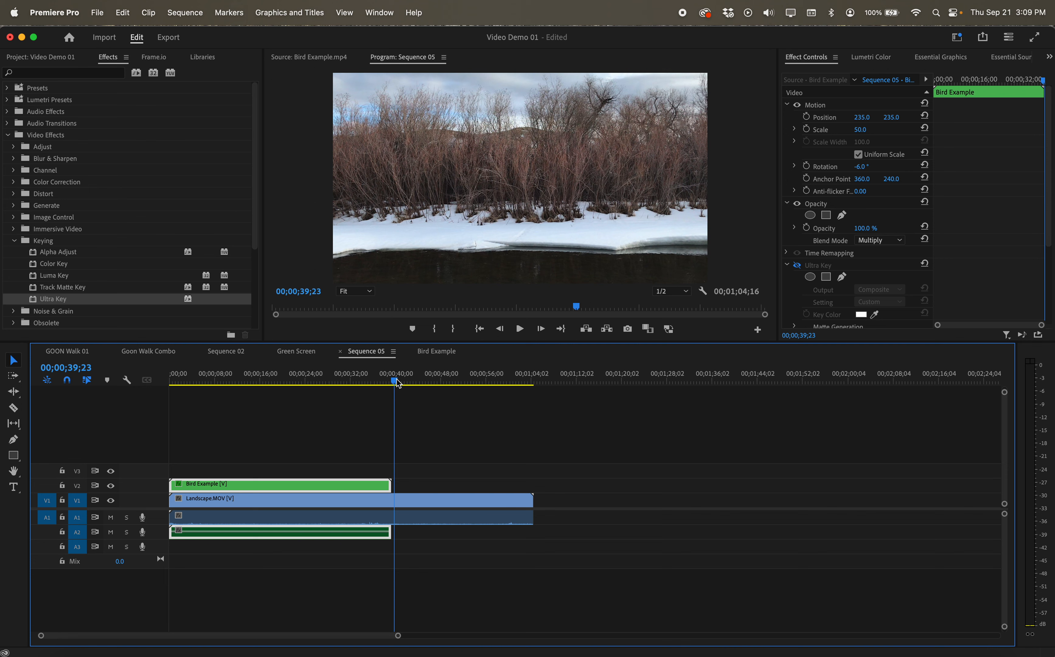
{"action": "key", "text": "super+v"}
{"action": "left_click_drag", "start_coordinate": [423, 488], "coordinate": [197, 471]}
{"action": "left_click_drag", "start_coordinate": [616, 382], "coordinate": [246, 386]}
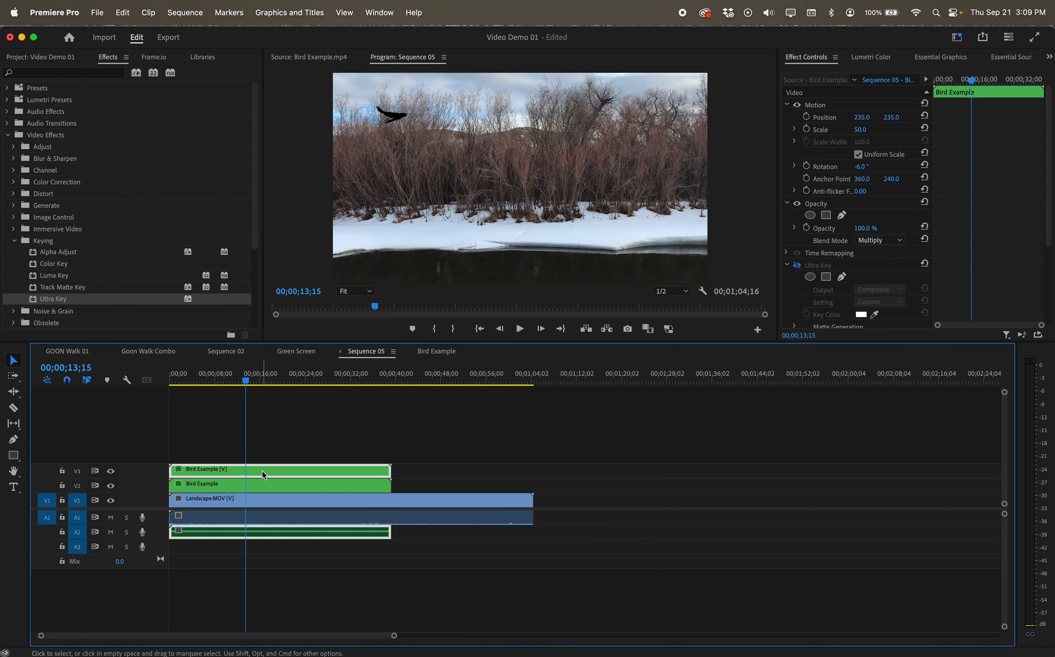
Set the V3 bird copy's position to 424, 130 and scale to 63, and play back both birds
{"action": "left_click_drag", "start_coordinate": [862, 117], "coordinate": [944, 117]}
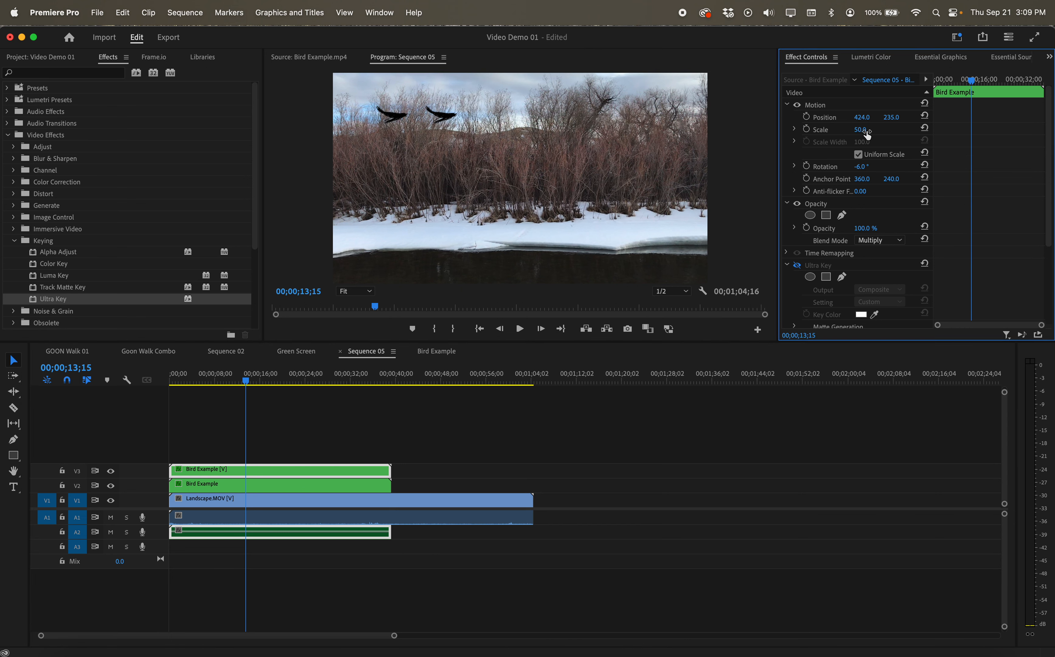
{"action": "mouse_move", "coordinate": [860, 129]}
{"action": "left_mouse_down"}
{"action": "mouse_move", "coordinate": [876, 117]}
{"action": "mouse_move", "coordinate": [852, 117]}
{"action": "left_mouse_up"}
{"action": "left_click_drag", "start_coordinate": [200, 382], "coordinate": [224, 385]}
{"action": "key", "text": "space"}
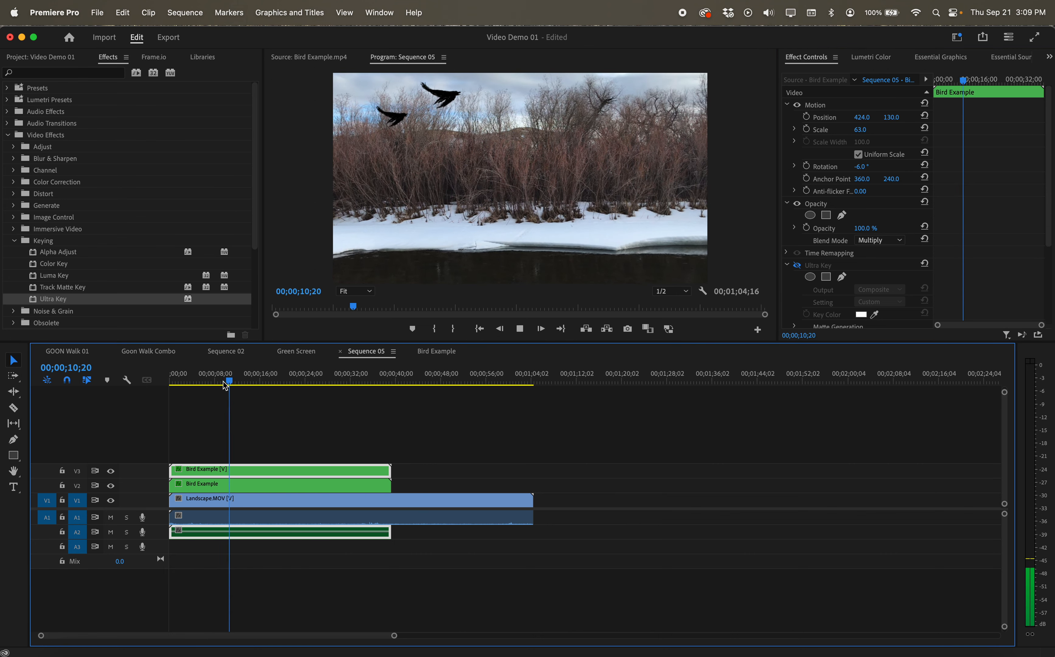
{"action": "key", "text": "space"}
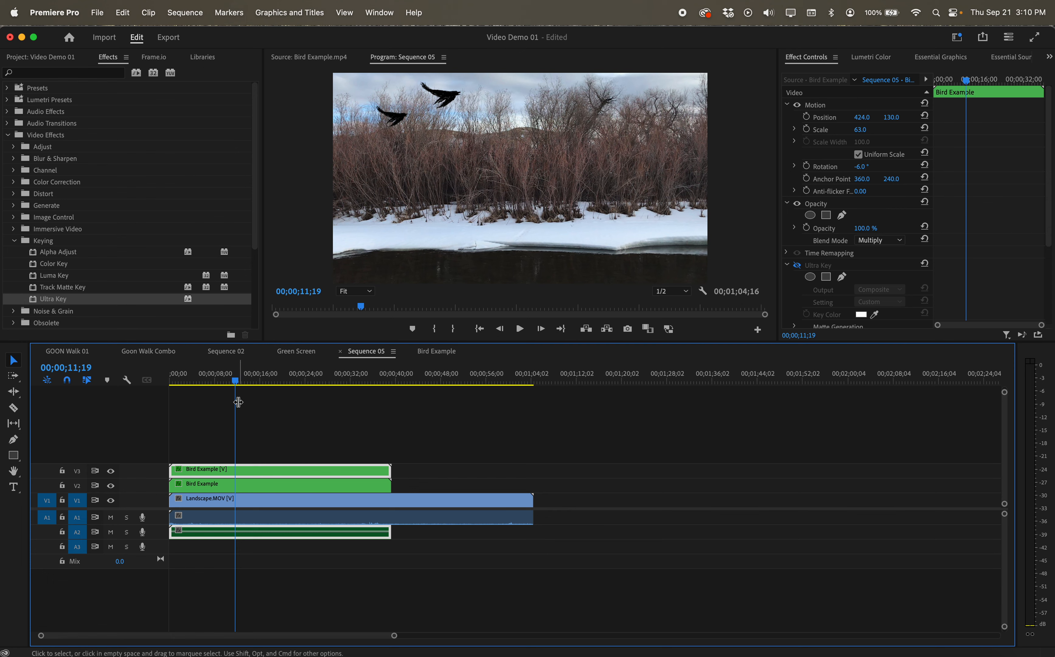
Return the playhead to 00;00;00;00 and set the V3 bird copy's horizontal position to -20
{"action": "left_click", "coordinate": [185, 380]}
{"action": "left_click_drag", "start_coordinate": [185, 380], "coordinate": [138, 377]}
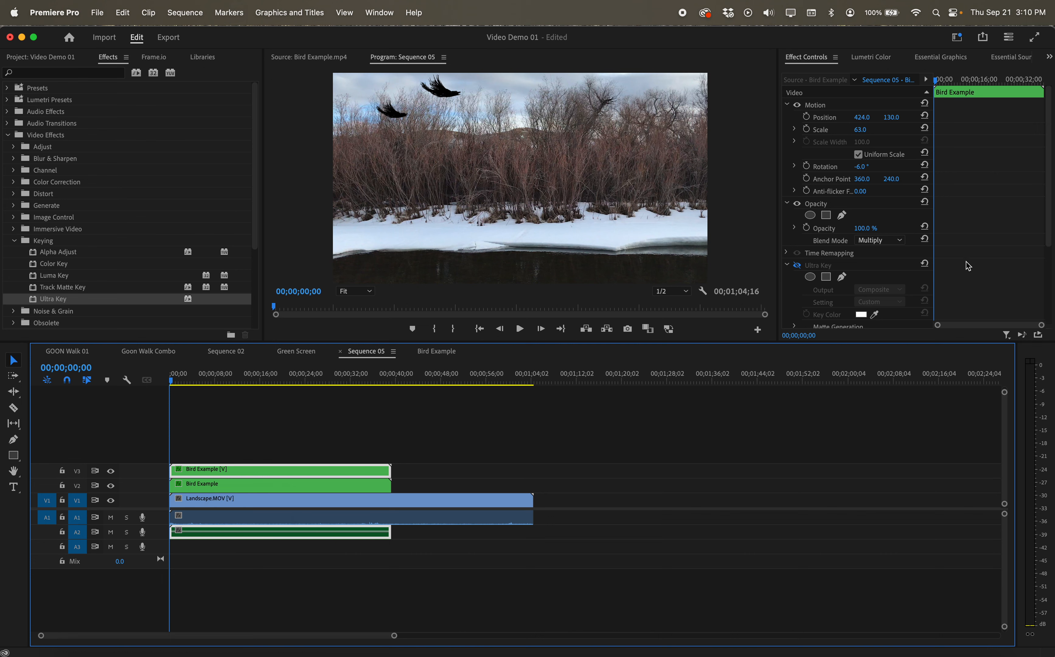
{"action": "left_click_drag", "start_coordinate": [862, 116], "coordinate": [695, 117]}
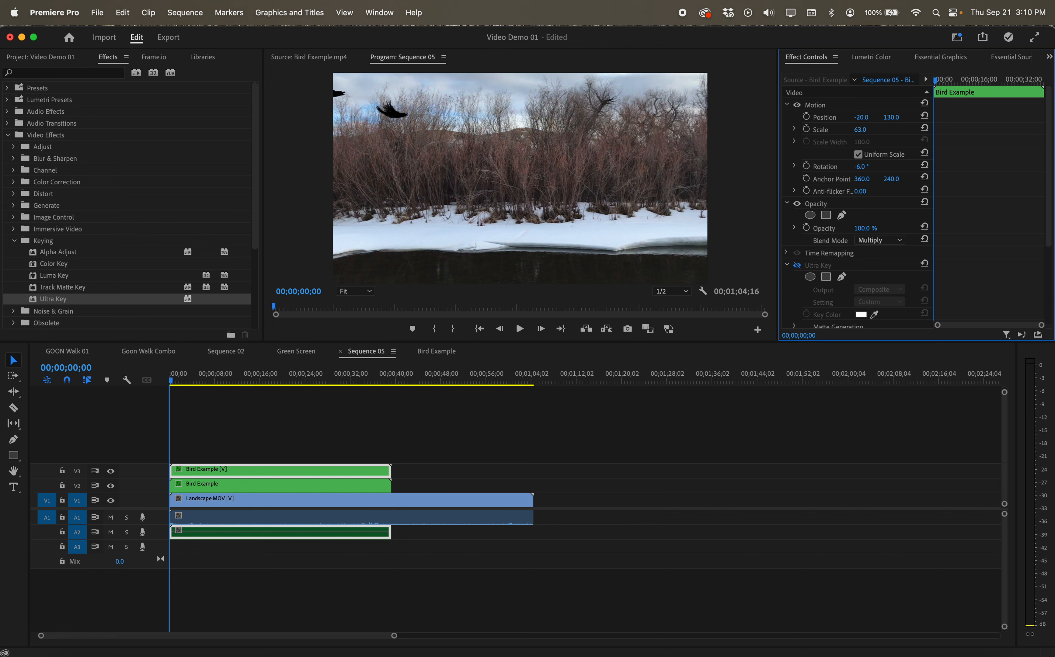
Keyframe the V3 bird's horizontal position from -102 at 00;00;00;00 to 1630 at 00;00;07;14, and play back the flight
{"action": "left_click_drag", "start_coordinate": [863, 117], "coordinate": [860, 116]}
{"action": "left_click", "coordinate": [807, 117]}
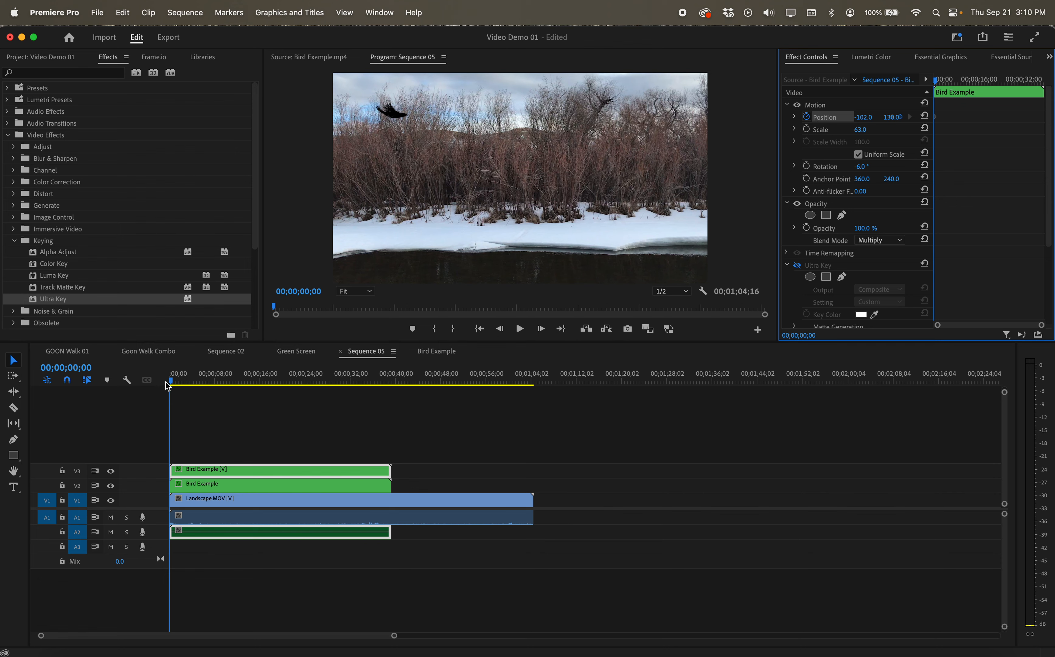
{"action": "left_click", "coordinate": [181, 382]}
{"action": "left_click_drag", "start_coordinate": [184, 382], "coordinate": [211, 382]}
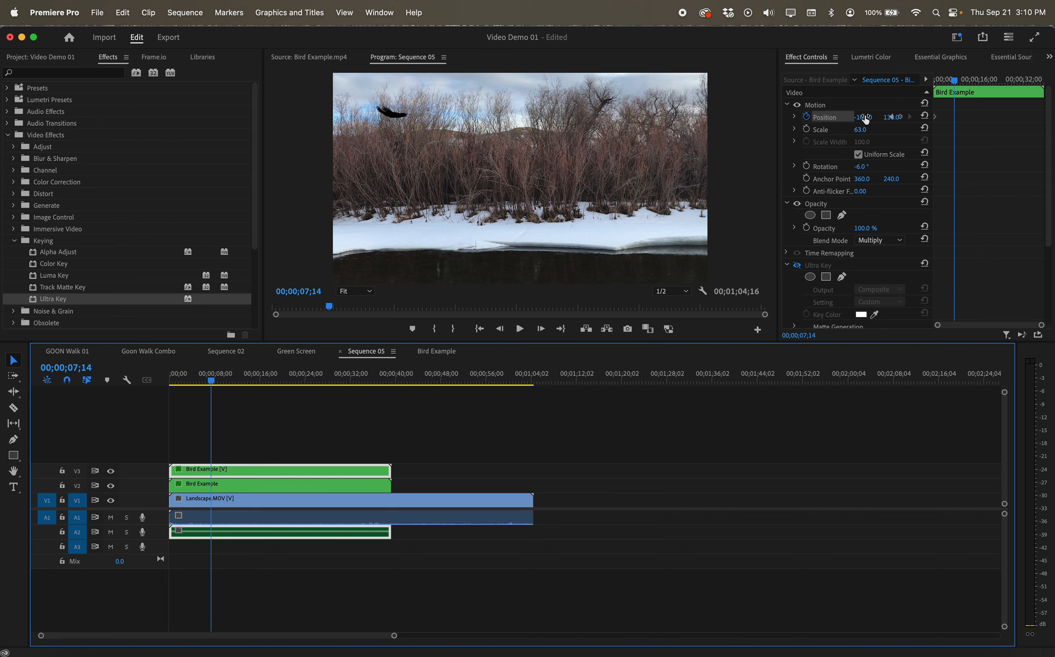
{"action": "mouse_move", "coordinate": [863, 117]}
{"action": "left_mouse_down"}
{"action": "mouse_move", "coordinate": [895, 116]}
{"action": "mouse_move", "coordinate": [861, 119]}
{"action": "mouse_move", "coordinate": [871, 121]}
{"action": "left_mouse_up"}
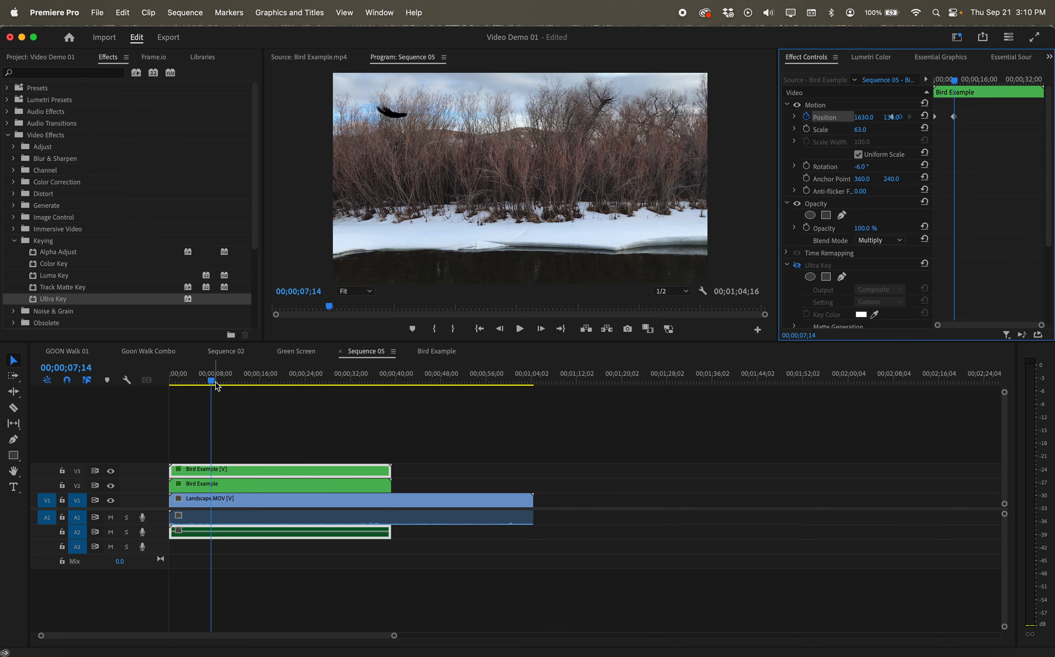
{"action": "left_click_drag", "start_coordinate": [213, 384], "coordinate": [170, 382]}
{"action": "key", "text": "space"}
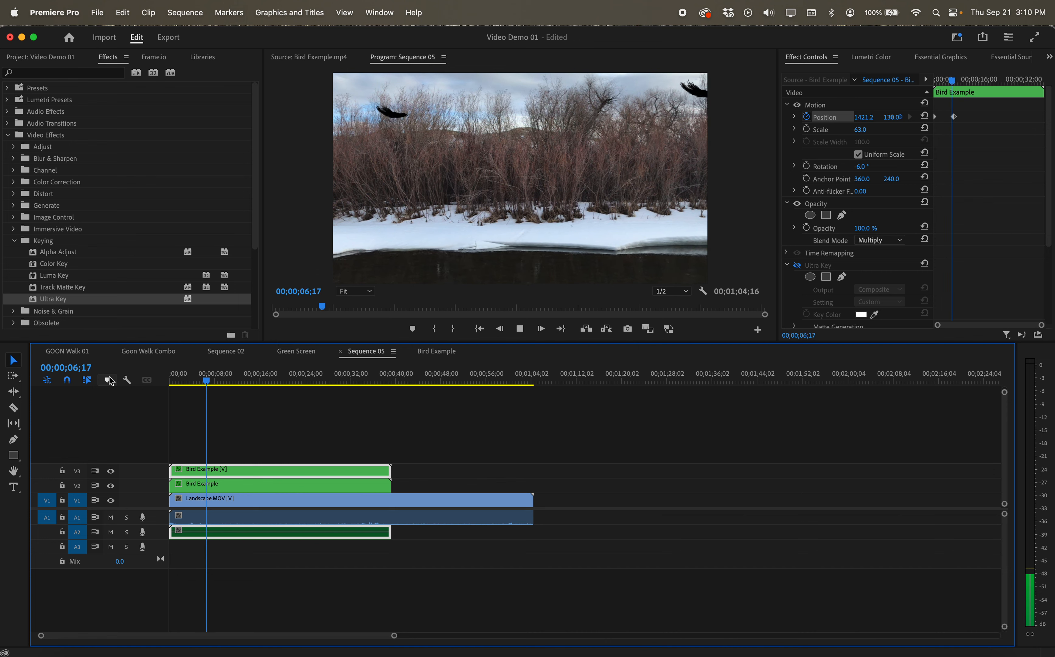
{"action": "key", "text": "space"}
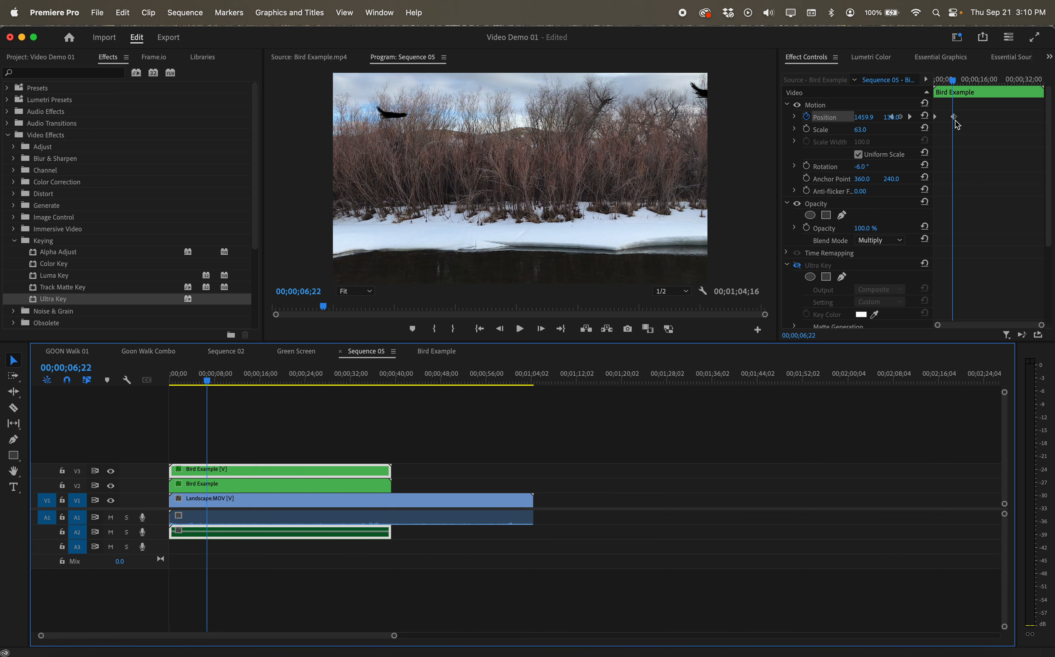
Retime the V3 bird's ending position keyframe, first to about 00;00;04;24 and then to beyond 00;00;16;00, previewing the flight speed each time
{"action": "left_click_drag", "start_coordinate": [955, 119], "coordinate": [948, 120]}
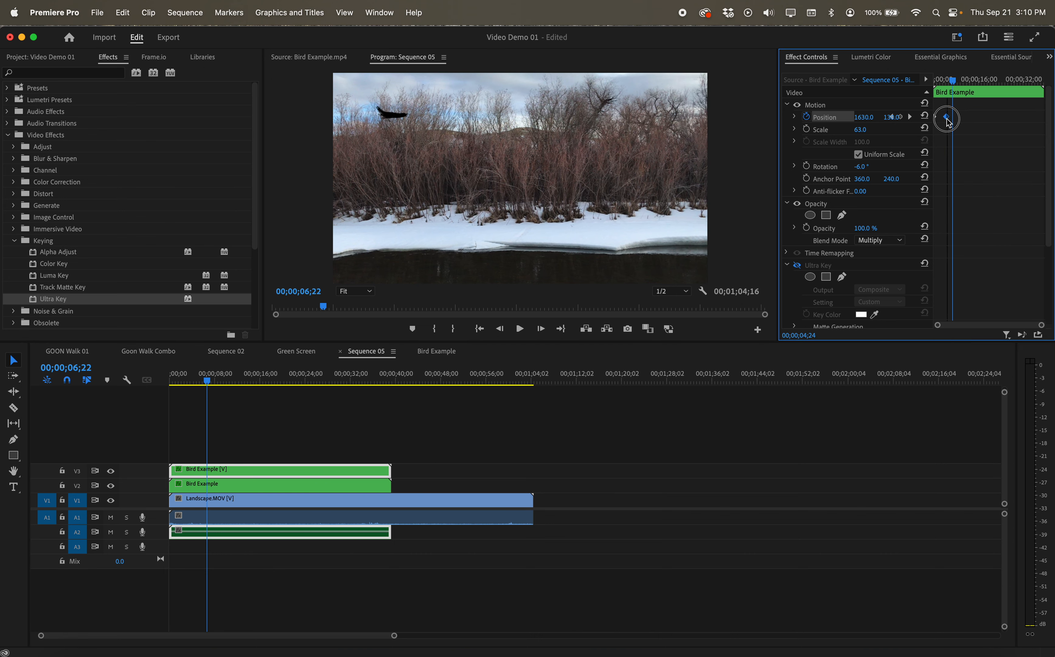
{"action": "left_click", "coordinate": [936, 83]}
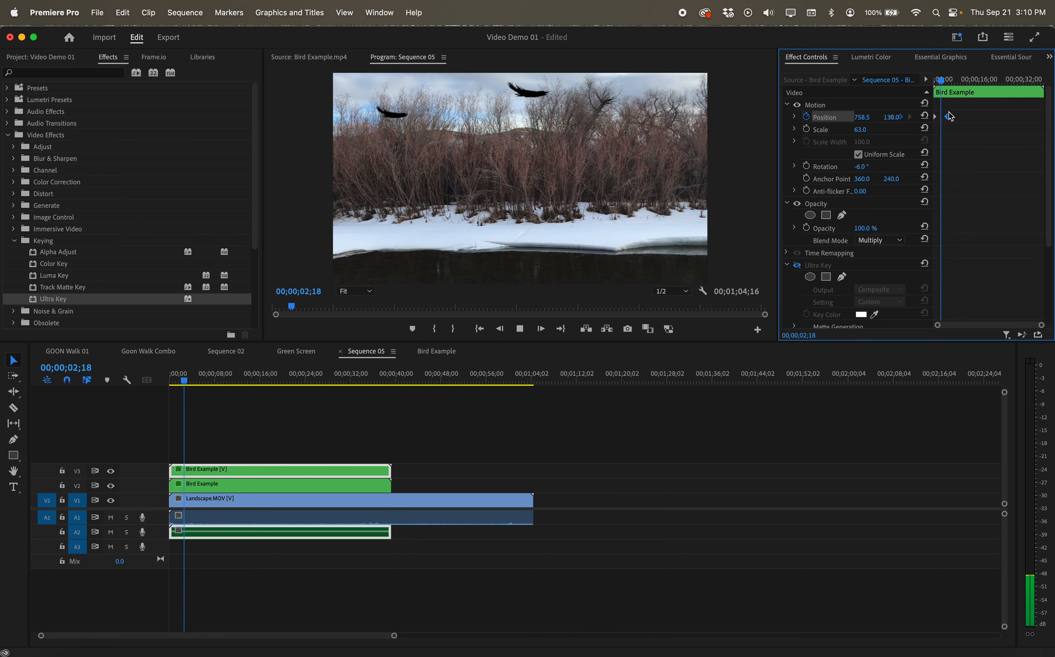
{"action": "left_click_drag", "start_coordinate": [948, 116], "coordinate": [987, 118]}
{"action": "key", "text": "space"}
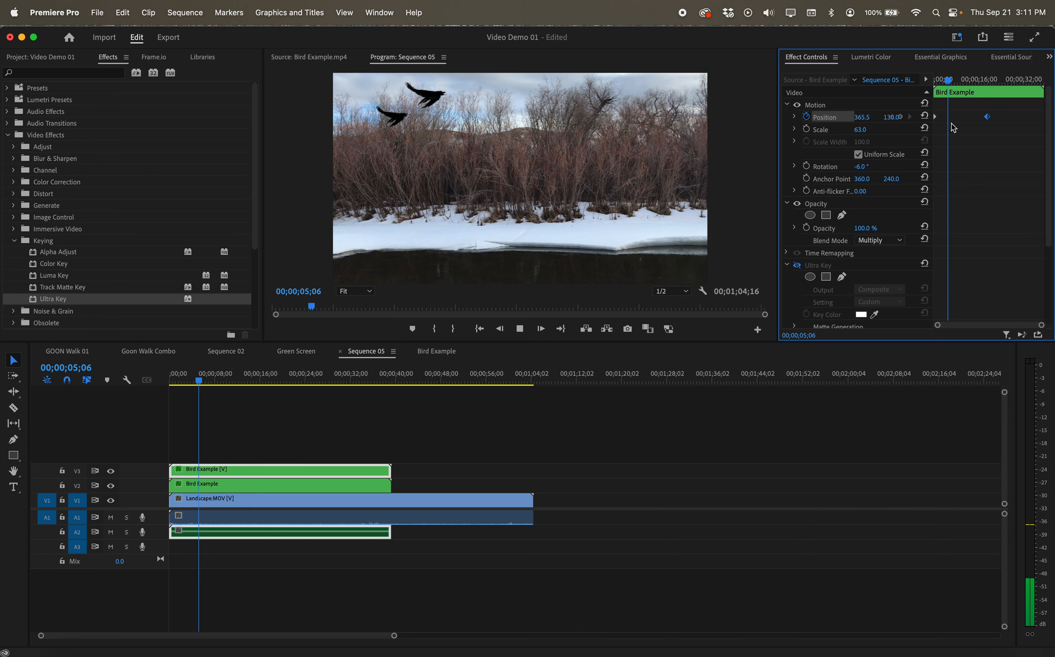
{"action": "key", "text": "space"}
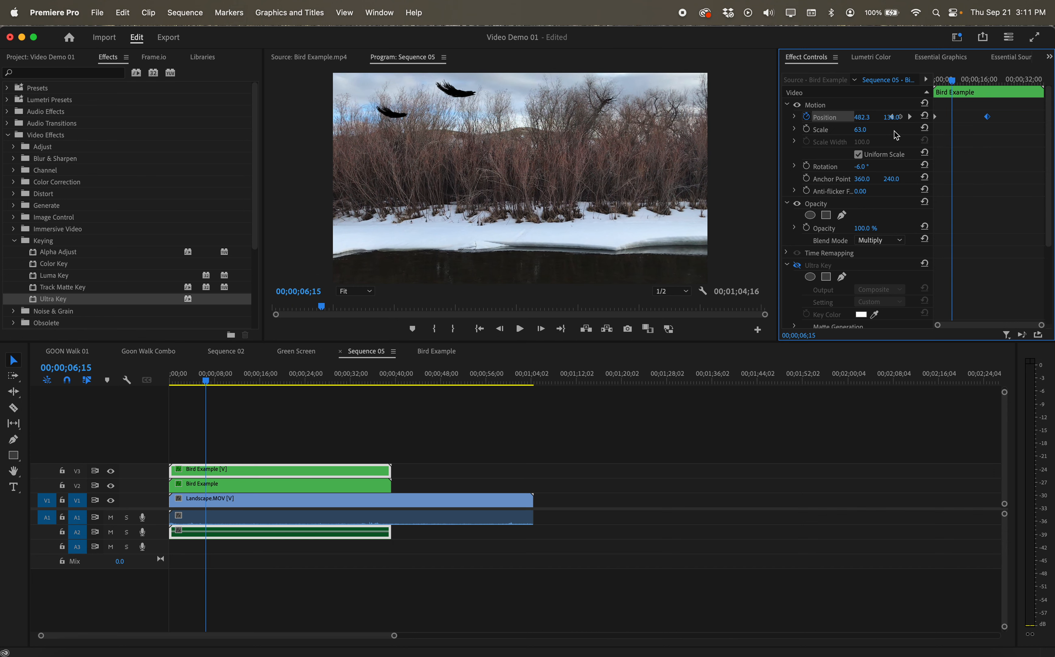
Keyframe the V3 bird's vertical position slightly higher at 00;00;02;15, slightly lower at 00;00;03;29 and far lower at 00;00;07;29, and preview the path
{"action": "left_click_drag", "start_coordinate": [952, 82], "coordinate": [941, 81]}
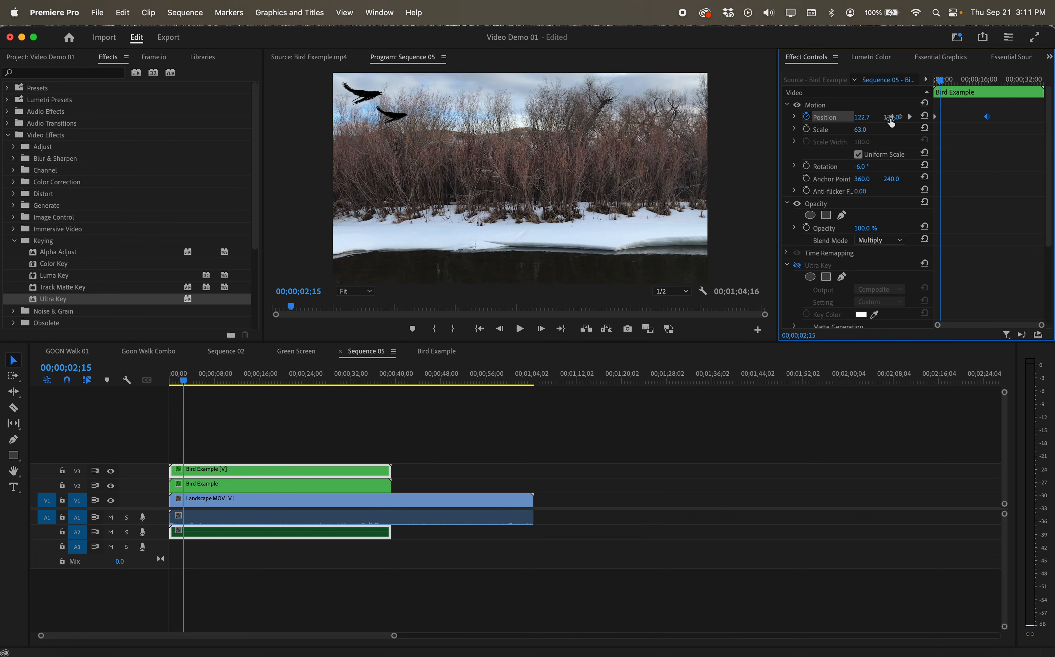
{"action": "left_click_drag", "start_coordinate": [891, 116], "coordinate": [907, 116]}
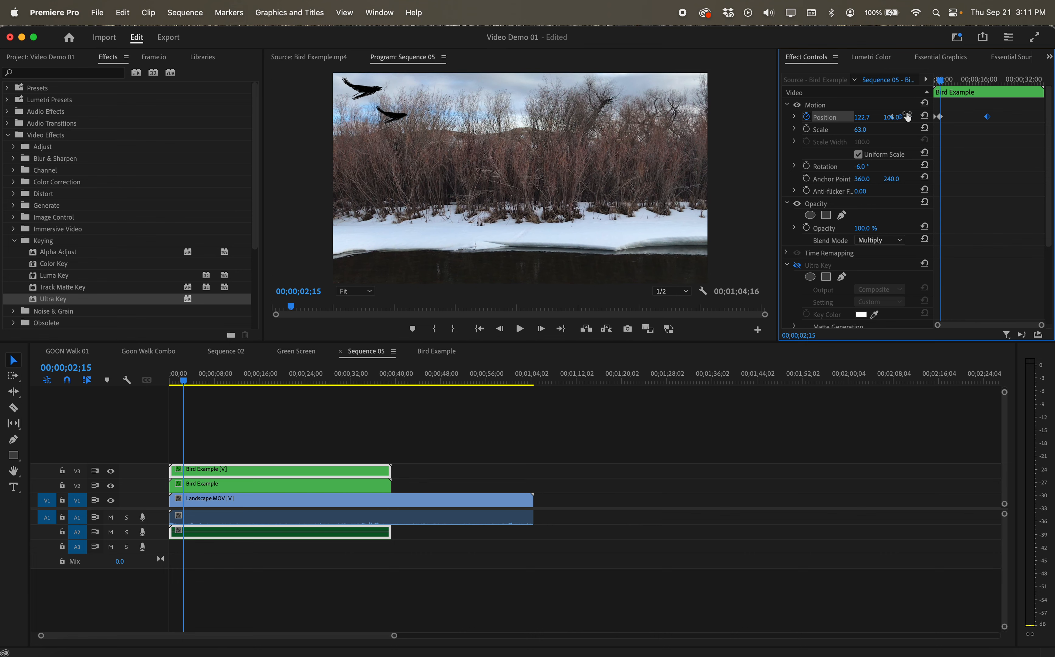
{"action": "left_click_drag", "start_coordinate": [941, 80], "coordinate": [944, 80]}
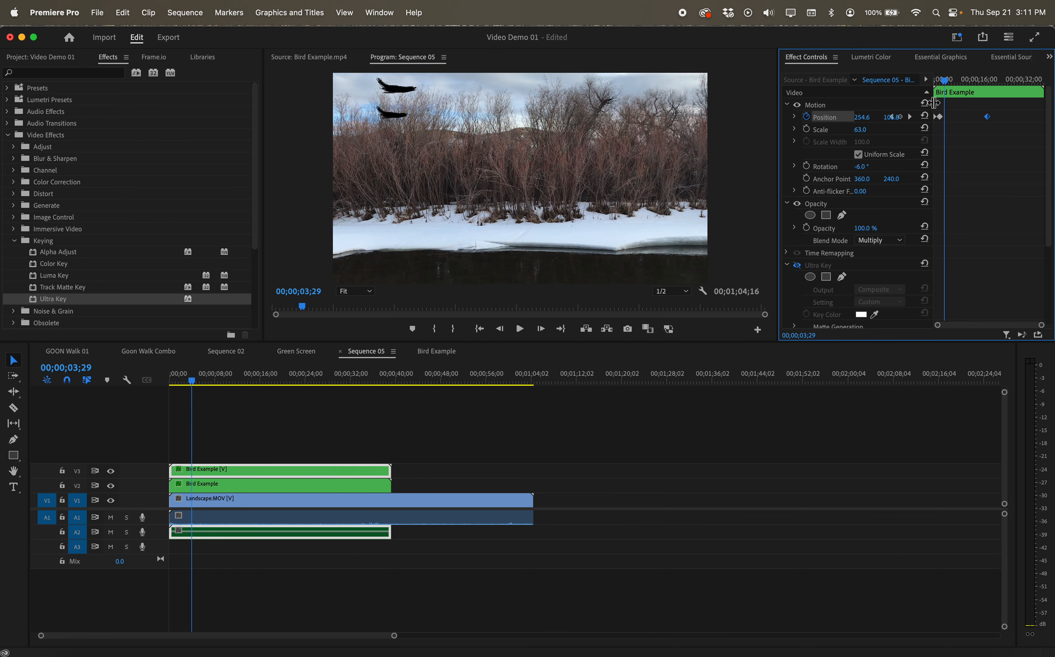
{"action": "left_click_drag", "start_coordinate": [892, 117], "coordinate": [891, 116]}
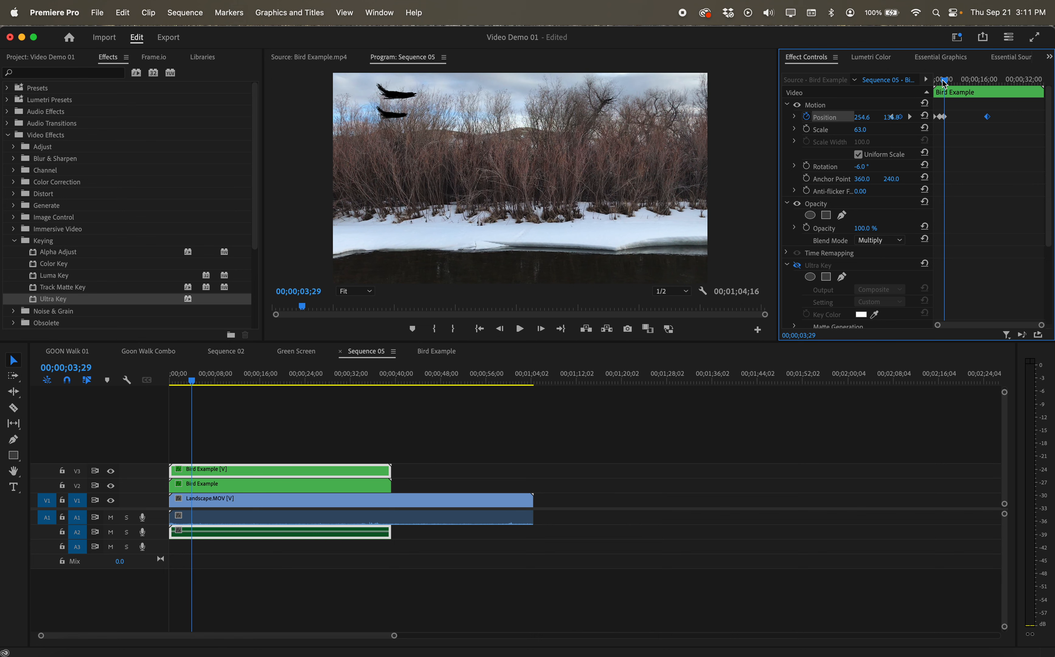
{"action": "left_click_drag", "start_coordinate": [944, 81], "coordinate": [956, 80]}
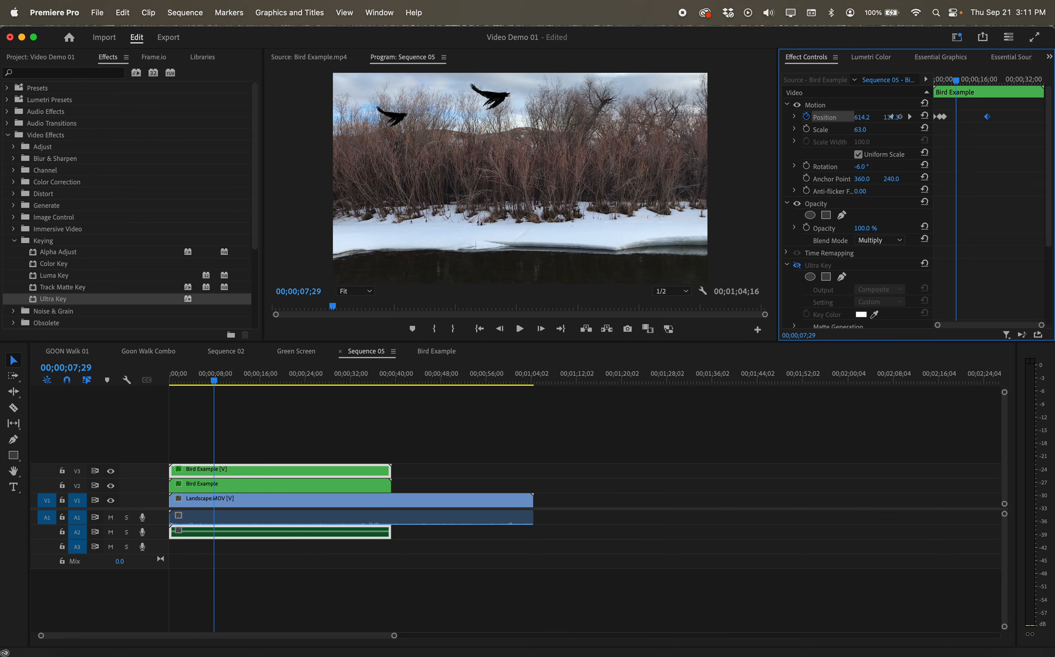
{"action": "left_click_drag", "start_coordinate": [892, 116], "coordinate": [892, 117]}
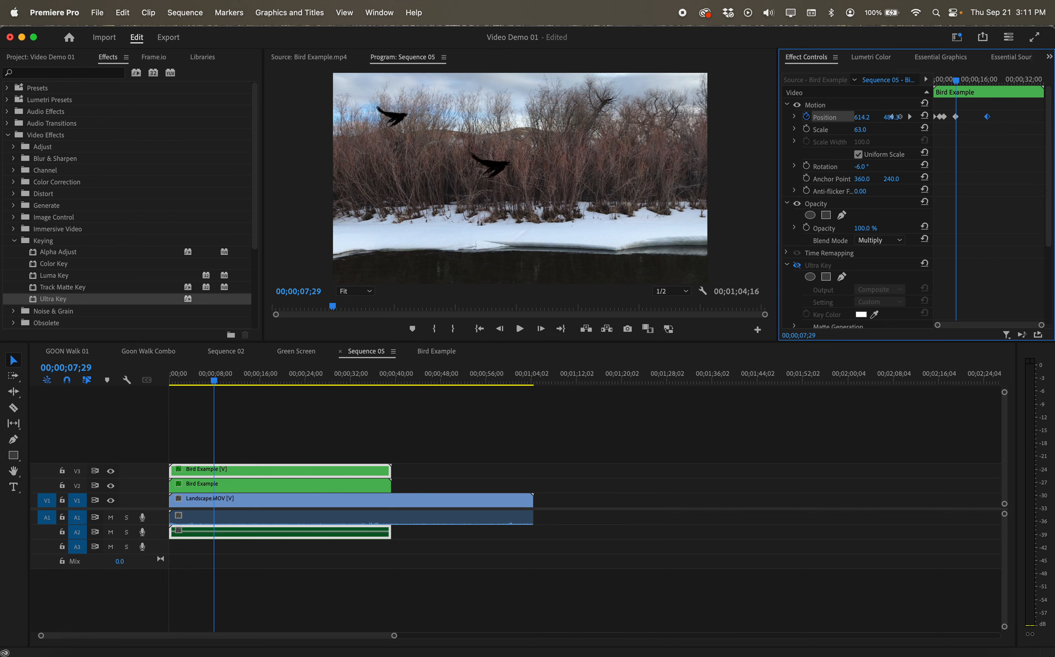
{"action": "left_click_drag", "start_coordinate": [959, 84], "coordinate": [892, 85]}
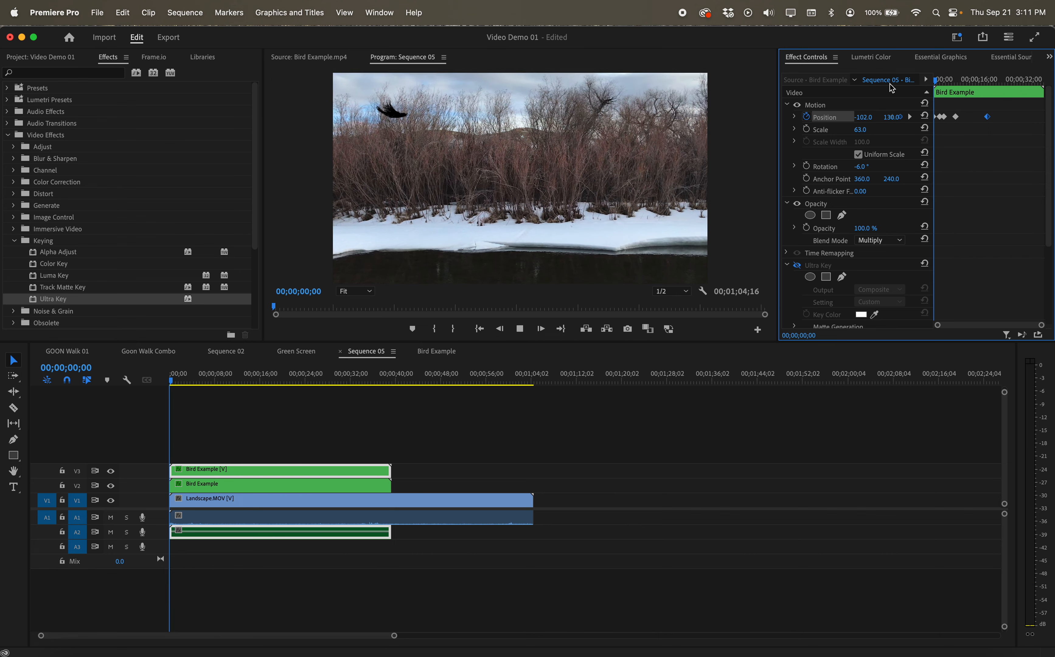
{"action": "key", "text": "space"}
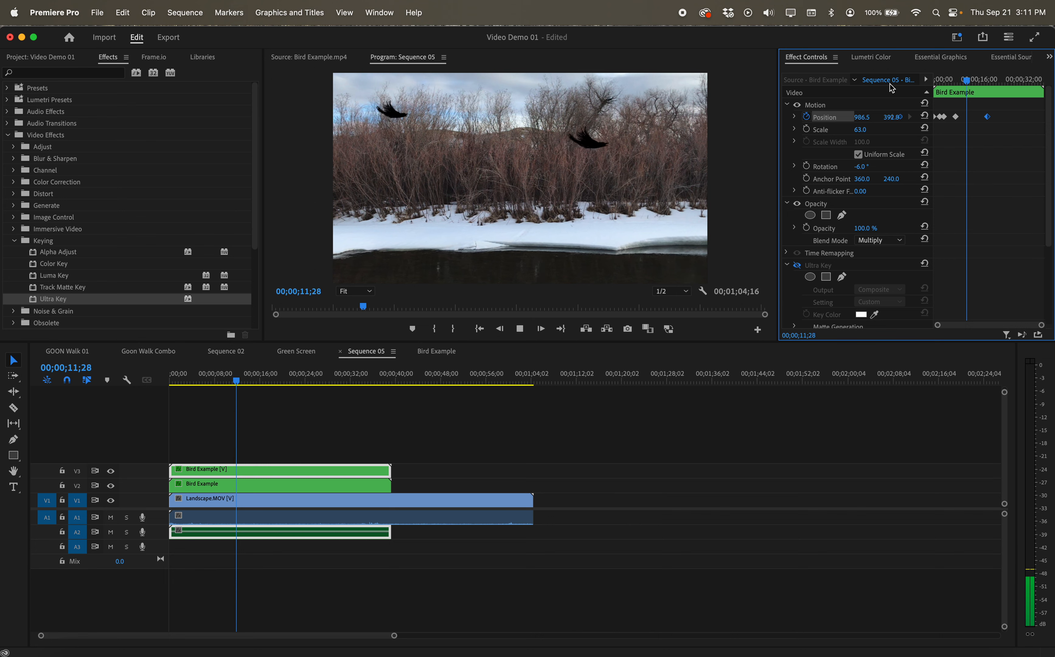
{"action": "key", "text": "space"}
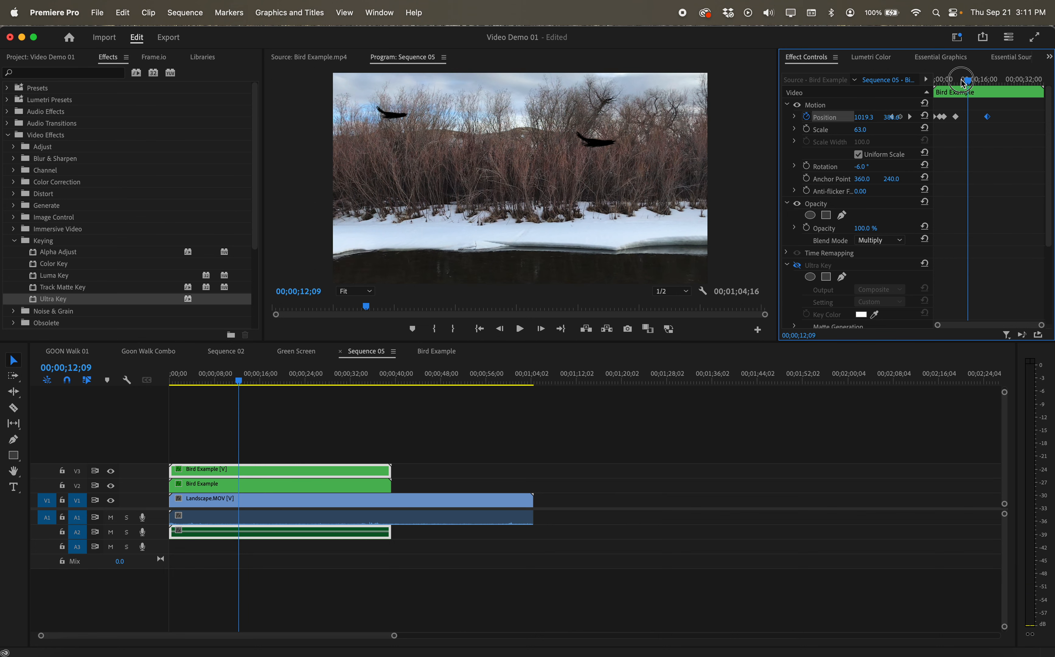
Keyframe the V3 bird's rotation at -6° at 00;00;03;17 and 19° at 00;00;04;12, holding 19° with a keyframe at 00;00;07;10
{"action": "left_click_drag", "start_coordinate": [963, 81], "coordinate": [946, 81]}
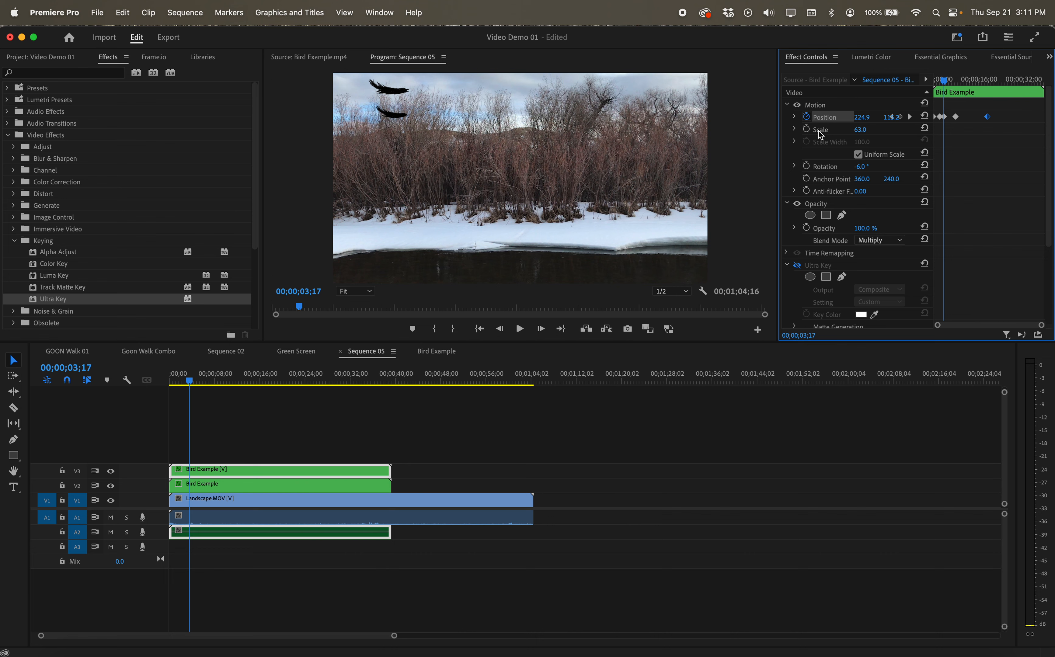
{"action": "left_click", "coordinate": [806, 166]}
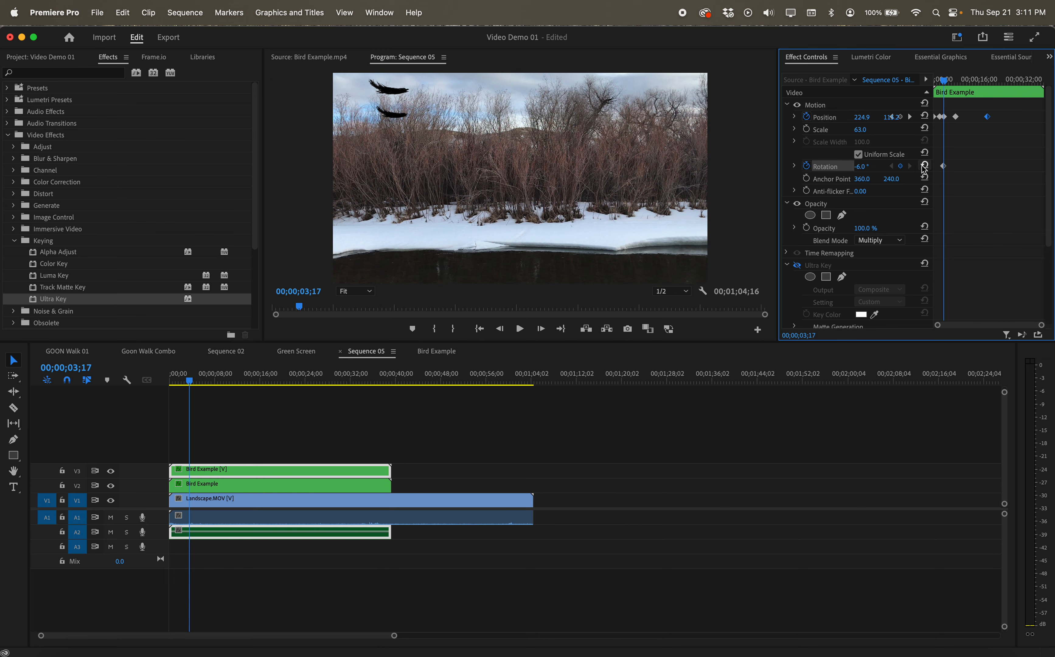
{"action": "left_click_drag", "start_coordinate": [943, 84], "coordinate": [945, 86]}
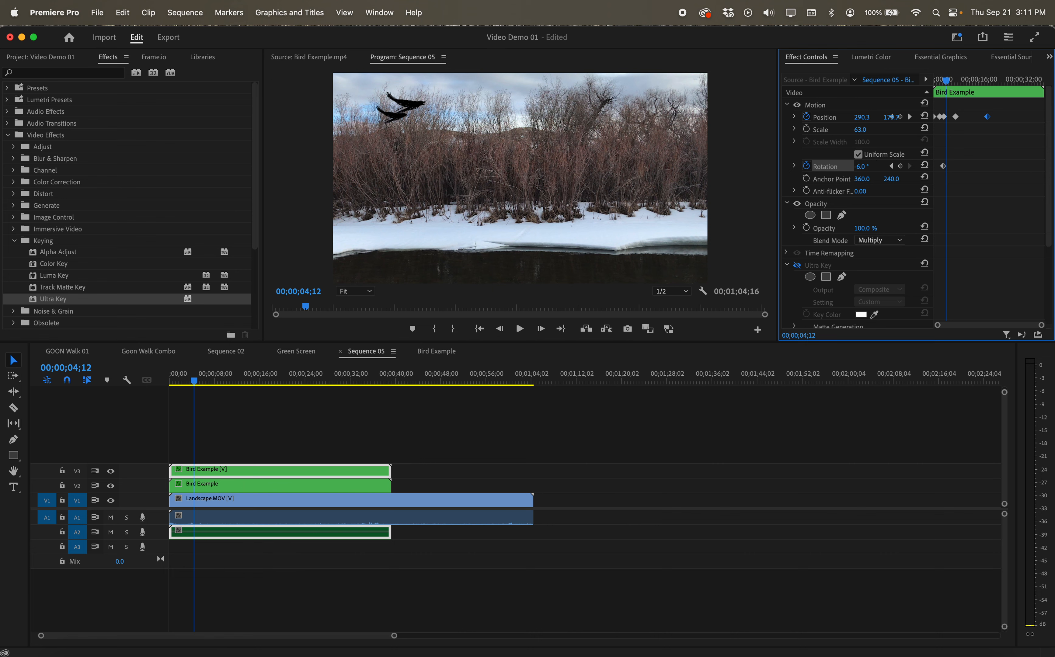
{"action": "left_click_drag", "start_coordinate": [861, 166], "coordinate": [872, 167]}
{"action": "left_click_drag", "start_coordinate": [946, 82], "coordinate": [955, 81]}
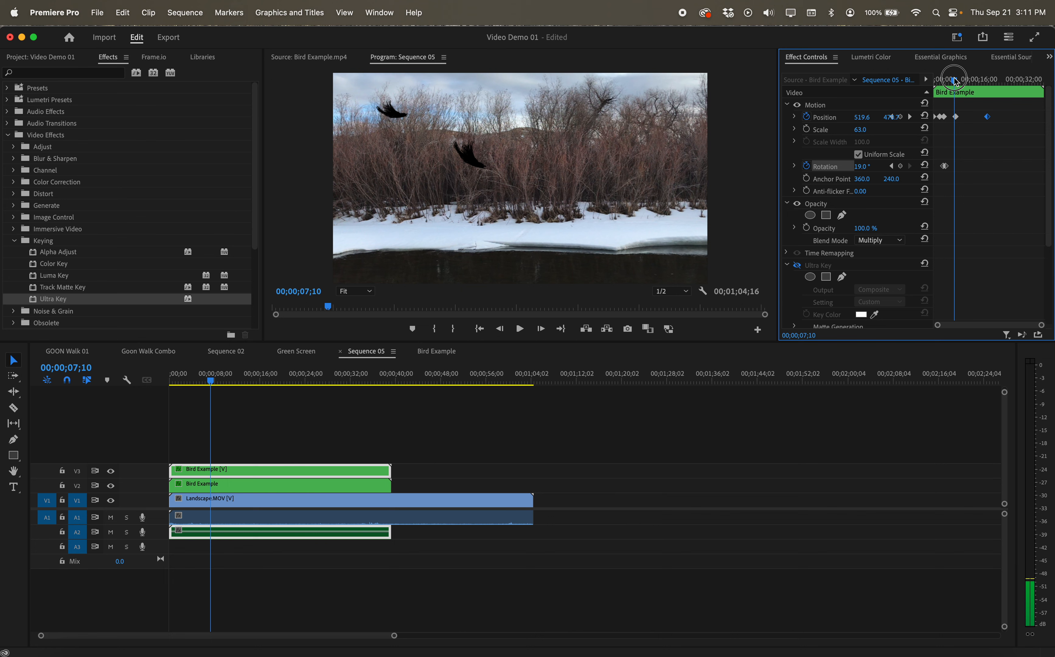
{"action": "left_click", "coordinate": [901, 166]}
Set the V3 bird's rotation to -27° at 00;00;08;18 and -7° at 00;00;15;27, and play back the animation from the start
{"action": "left_click_drag", "start_coordinate": [955, 81], "coordinate": [959, 83]}
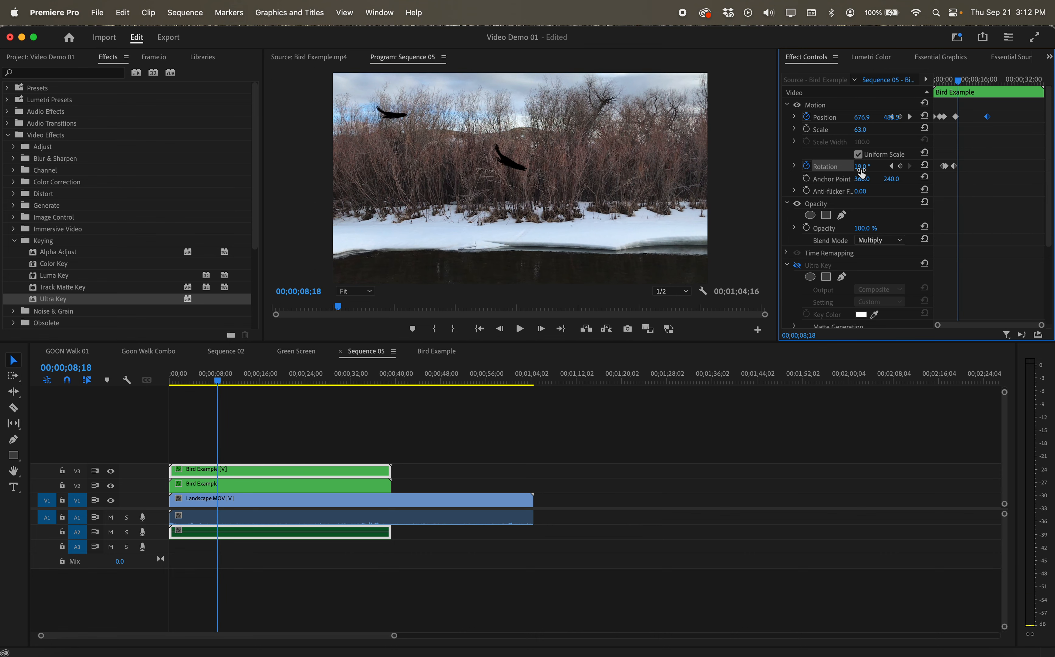
{"action": "left_click_drag", "start_coordinate": [862, 166], "coordinate": [844, 166]}
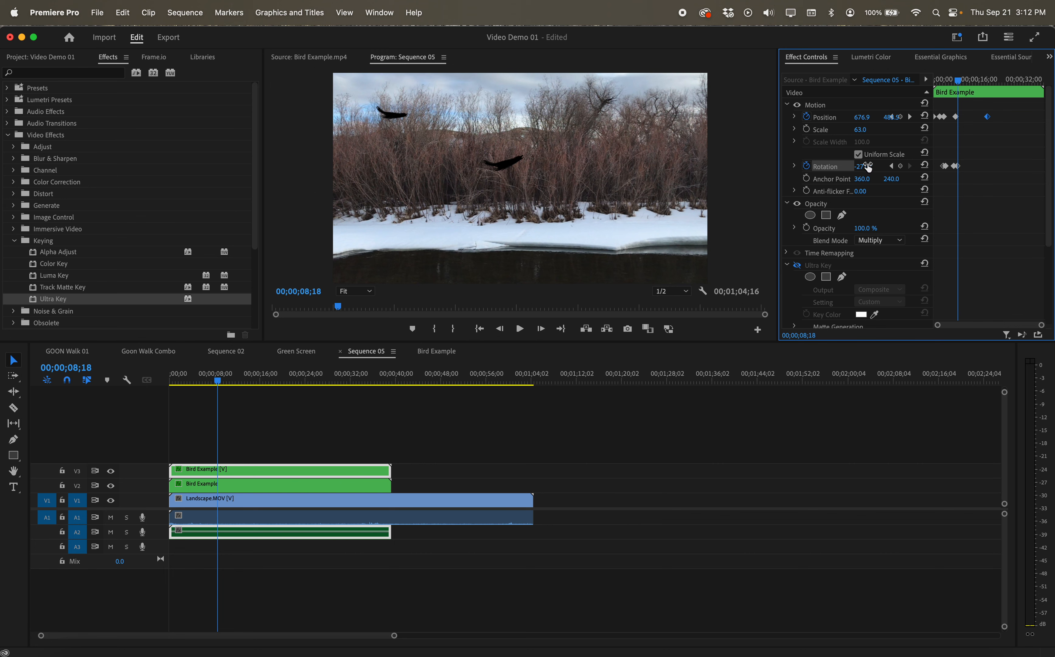
{"action": "left_click_drag", "start_coordinate": [958, 82], "coordinate": [980, 82]}
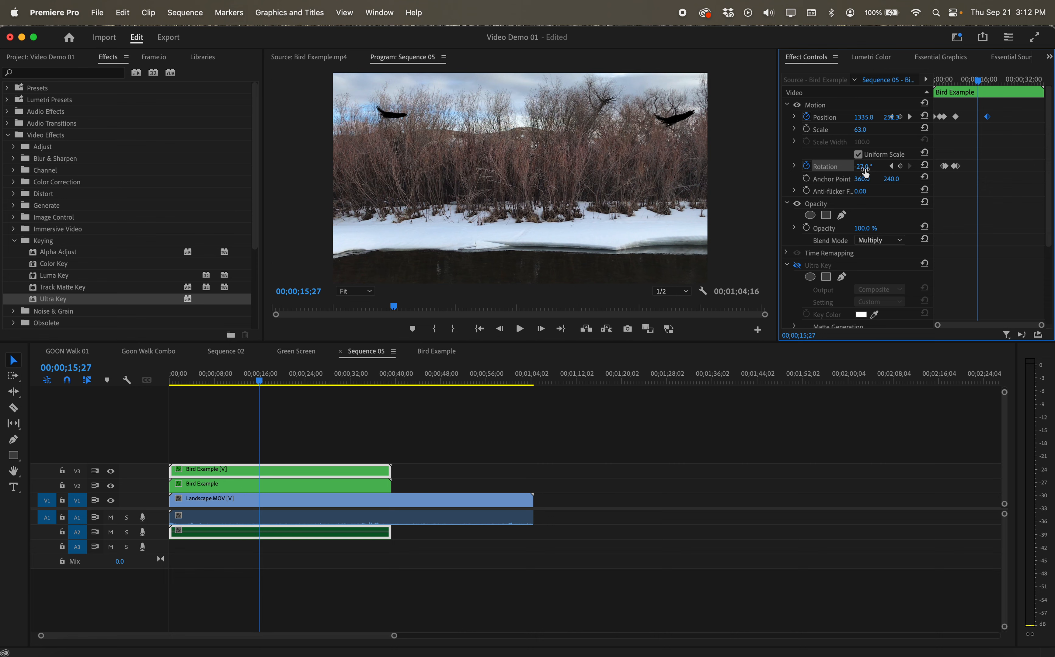
{"action": "left_click_drag", "start_coordinate": [862, 166], "coordinate": [874, 166]}
{"action": "left_click_drag", "start_coordinate": [979, 82], "coordinate": [929, 87]}
{"action": "key", "text": "space"}
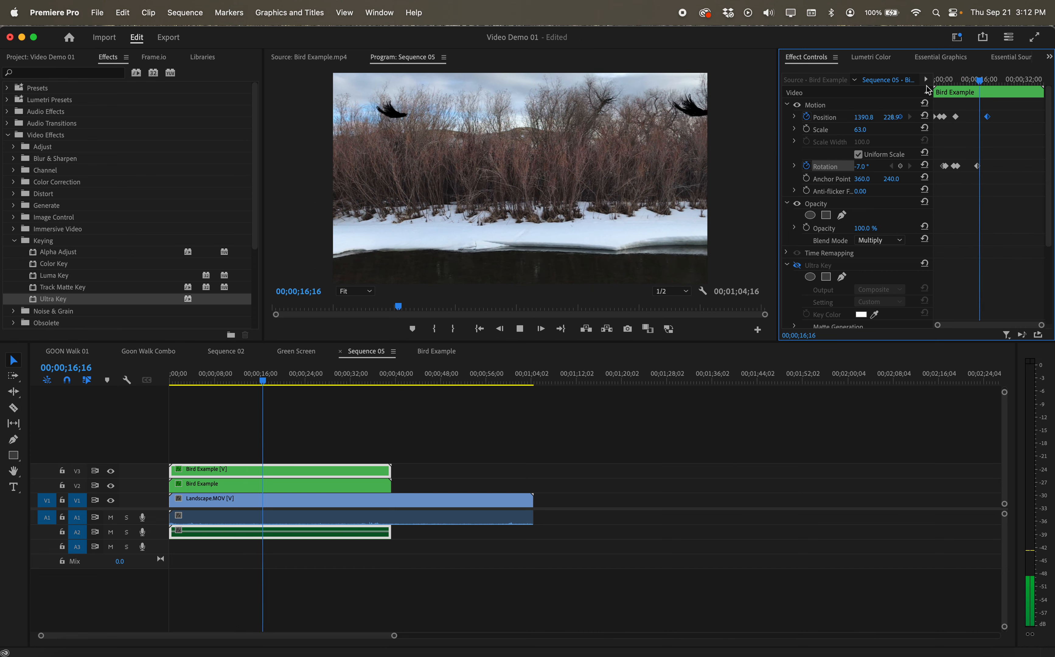
{"action": "key", "text": "space"}
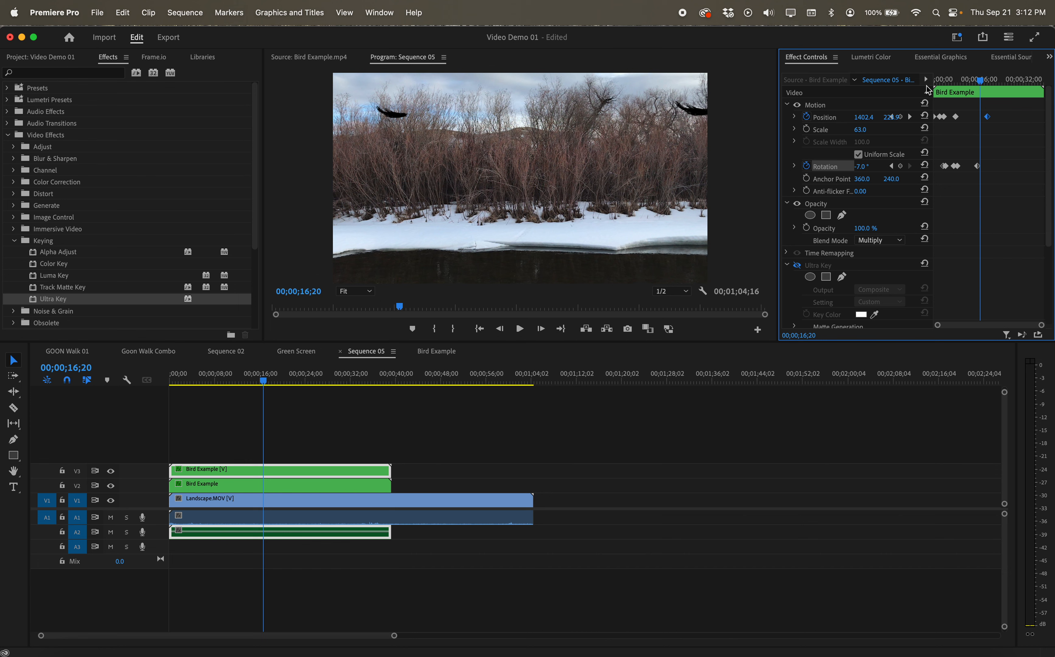
Try the Soft Light, Hard Mix and Subtract blend modes in turn on the V3 bird clip
{"action": "left_click", "coordinate": [874, 240]}
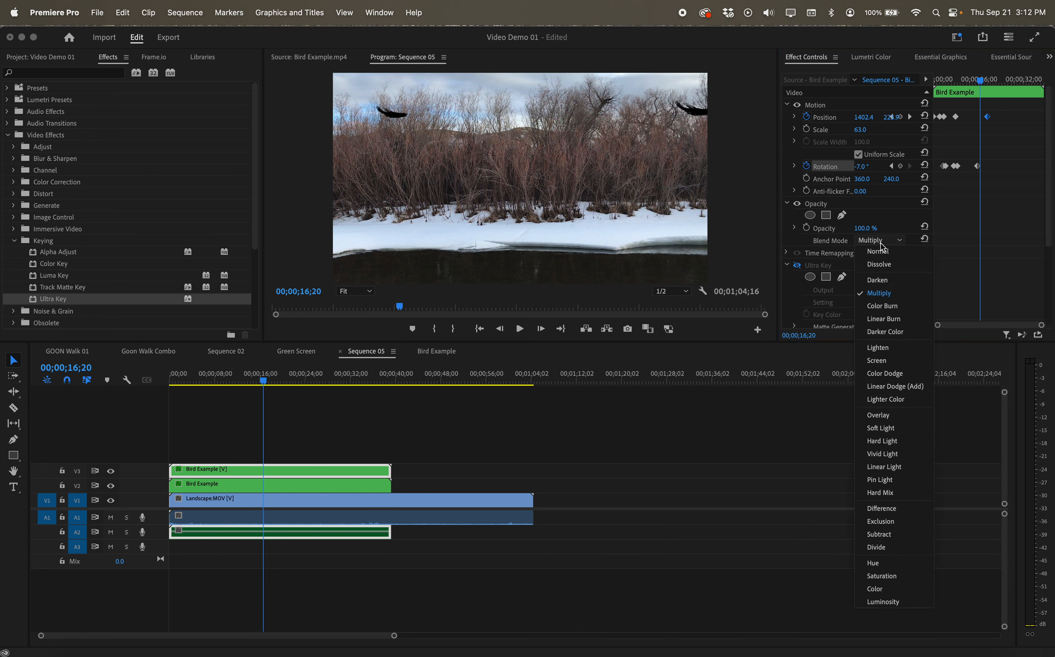
{"action": "left_click", "coordinate": [889, 429]}
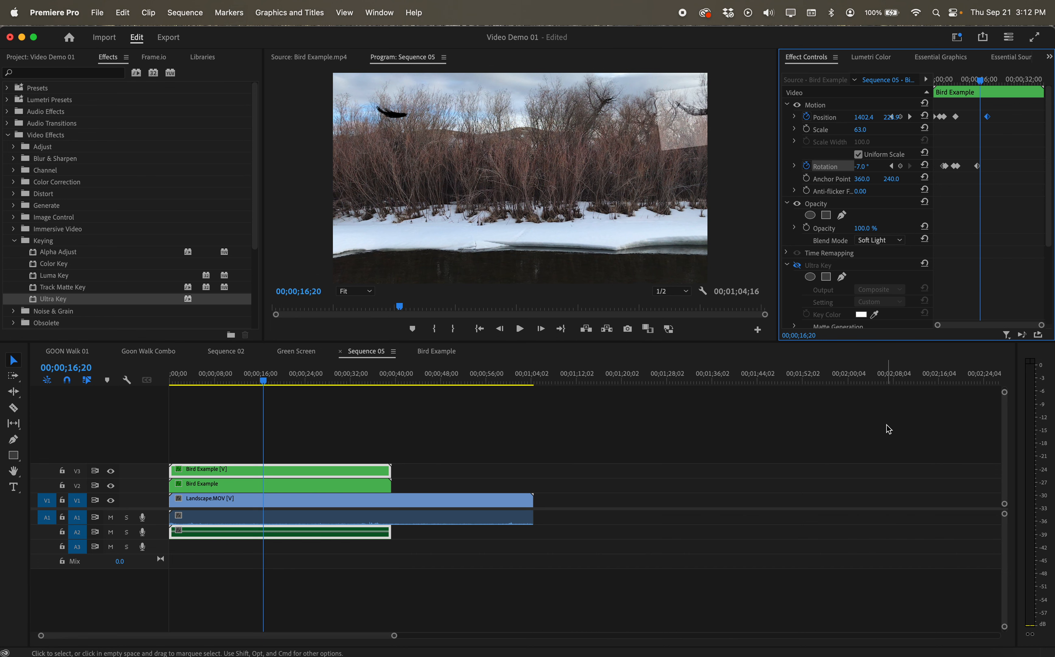
{"action": "left_click", "coordinate": [890, 241]}
{"action": "left_click", "coordinate": [883, 492]}
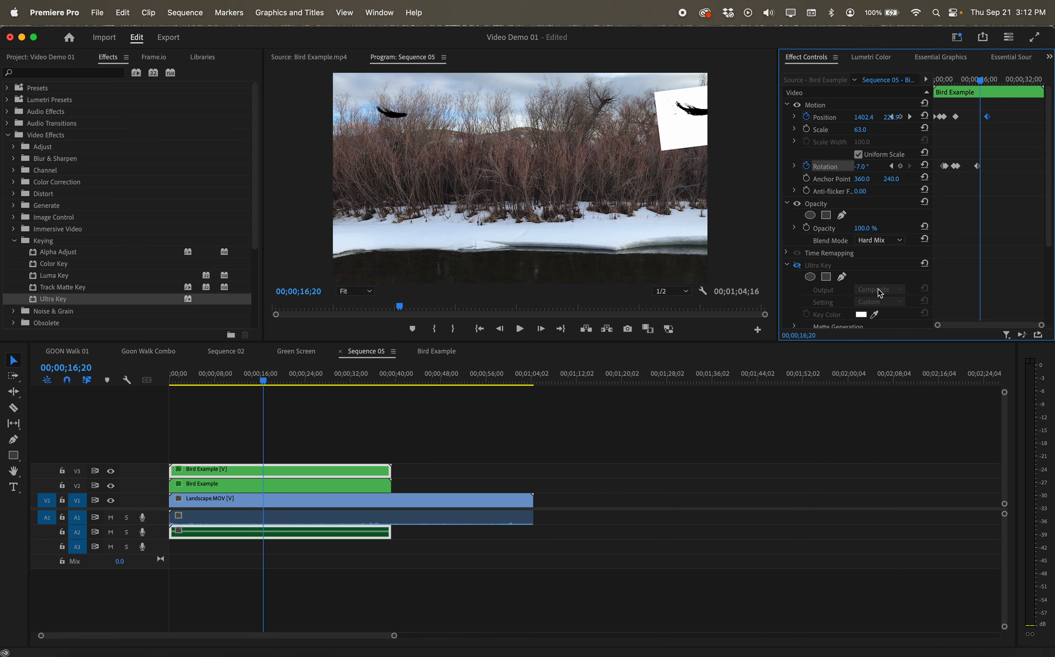
{"action": "left_click", "coordinate": [879, 240]}
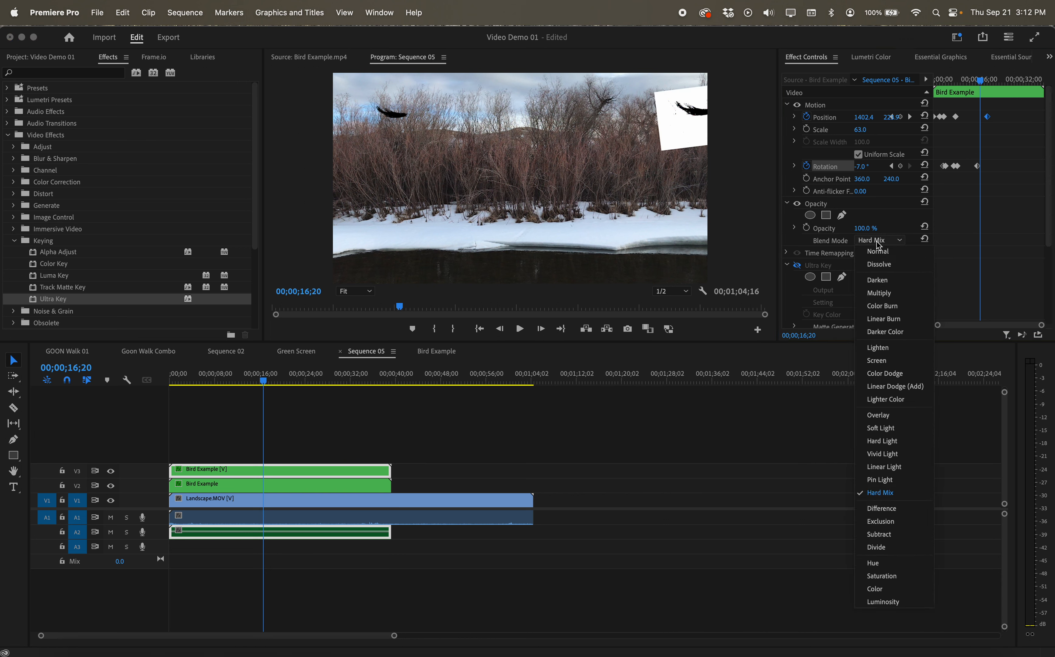
{"action": "left_click", "coordinate": [878, 544]}
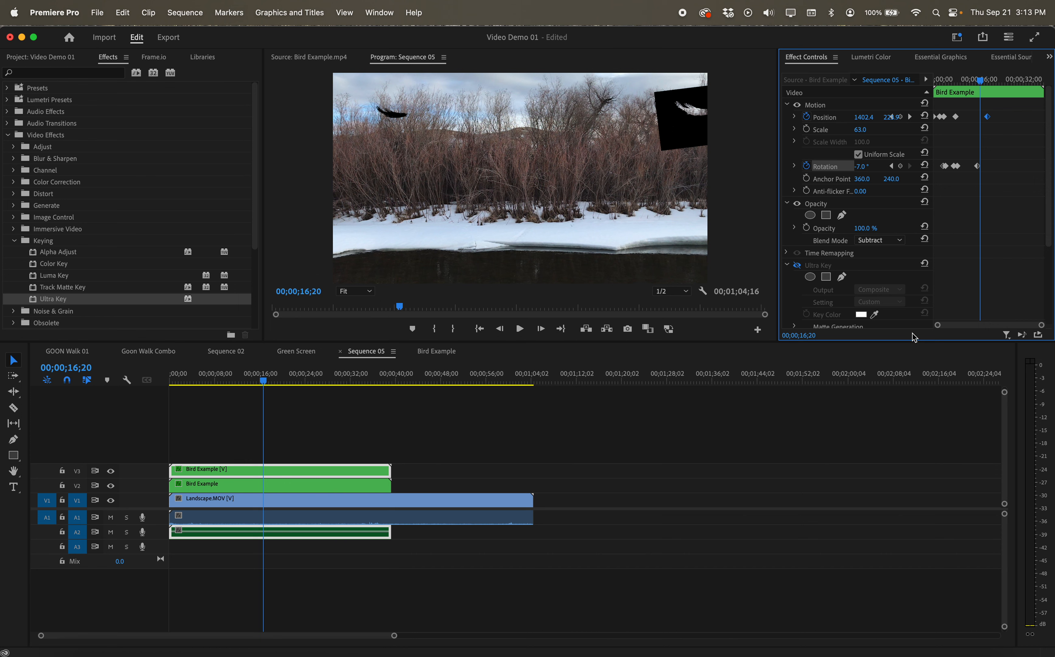